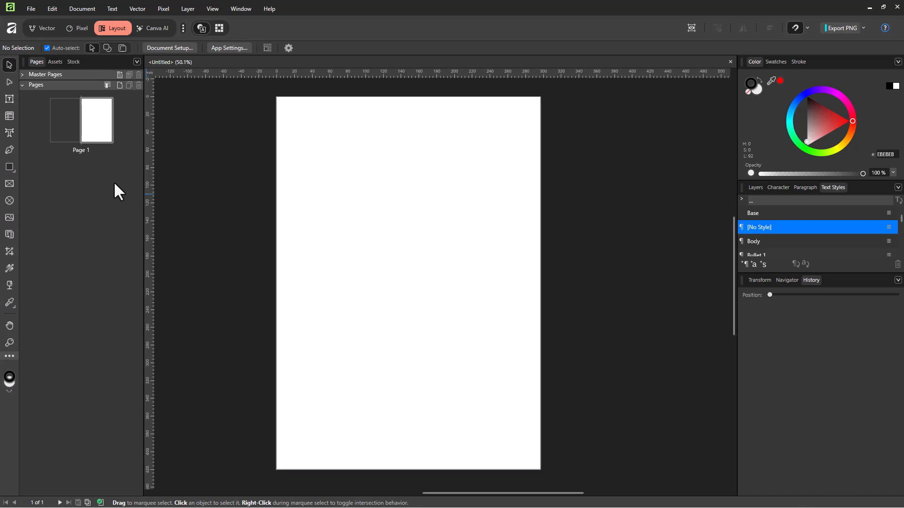
# - Add seven pages after page 1, with the pages flowing into spreads
pyautogui.click(119, 85)
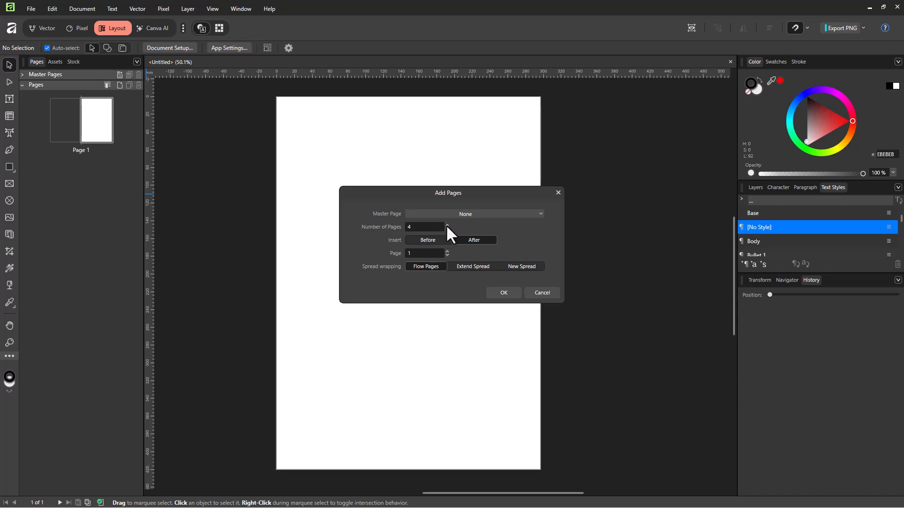
pyautogui.click(502, 293)
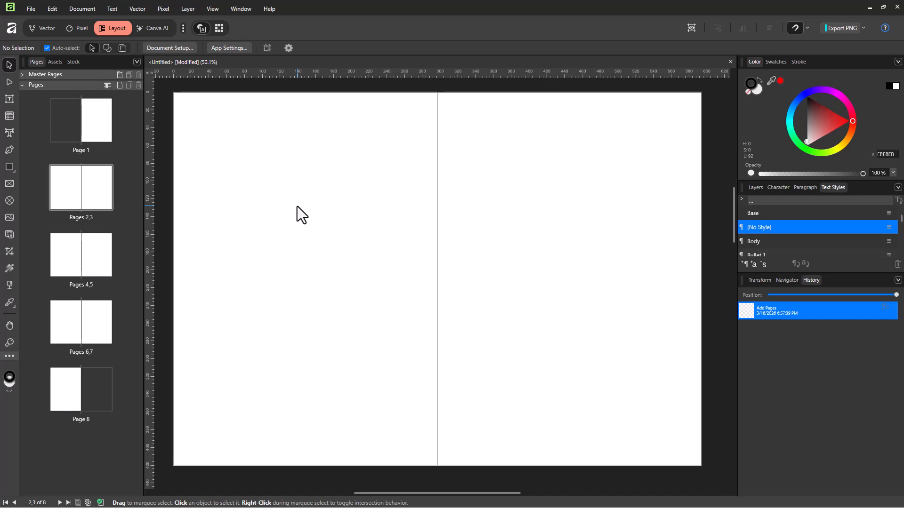
# - Create a new A3 master with a facing page layout and two pages, with the spine located before page 2
pyautogui.click(22, 75)
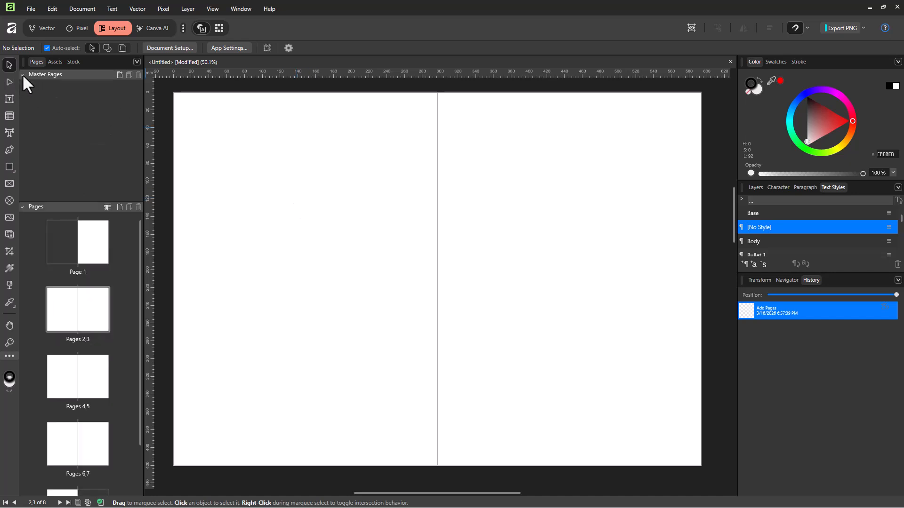
pyautogui.click(119, 76)
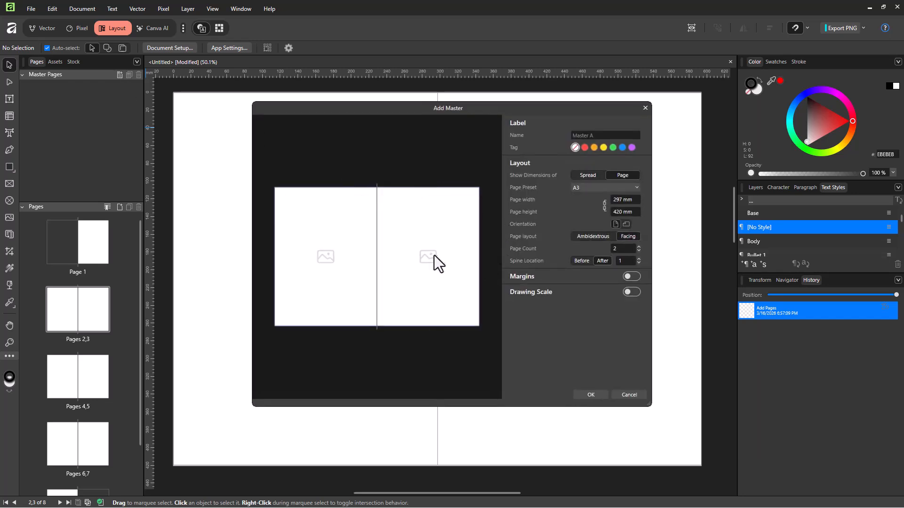
pyautogui.click(605, 234)
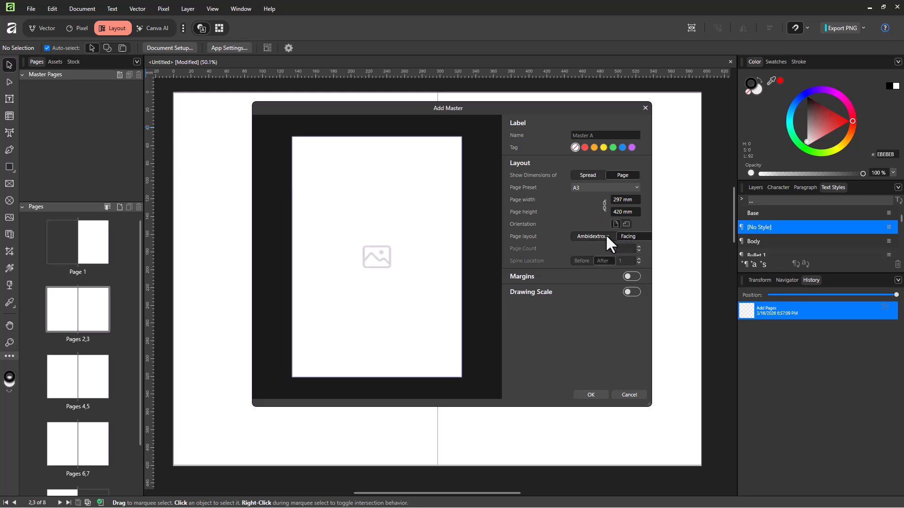
pyautogui.click(623, 235)
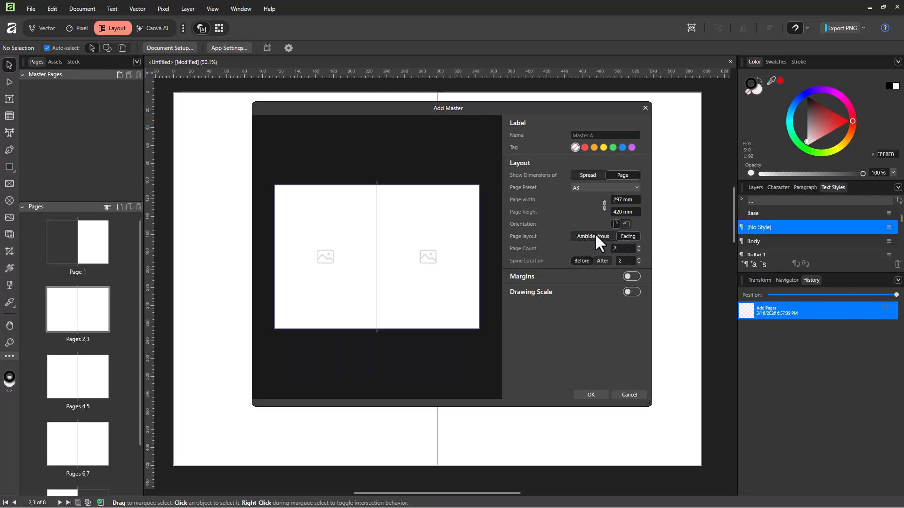
pyautogui.click(592, 394)
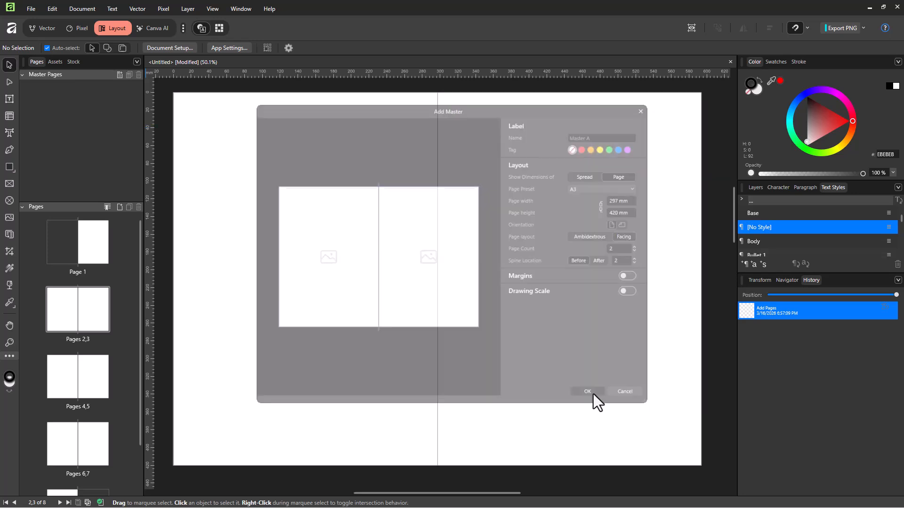
pyautogui.doubleClick(62, 112)
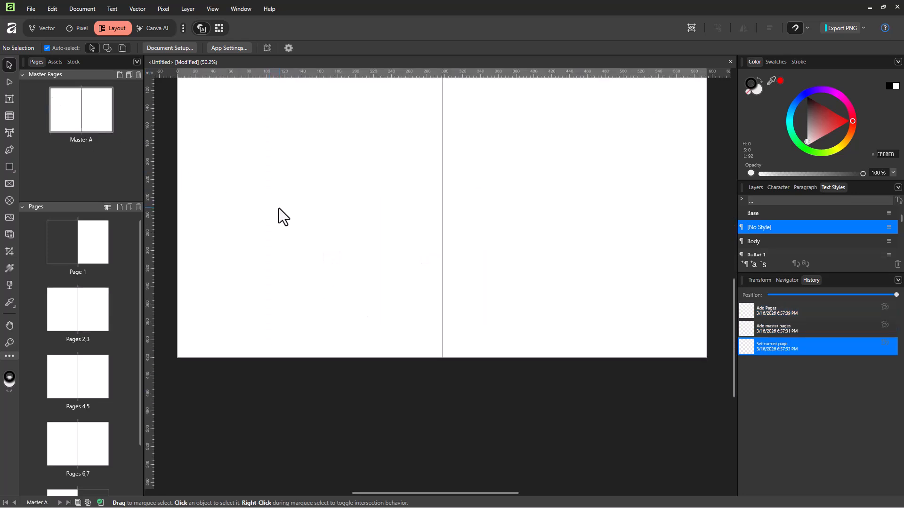
pyautogui.doubleClick(62, 119)
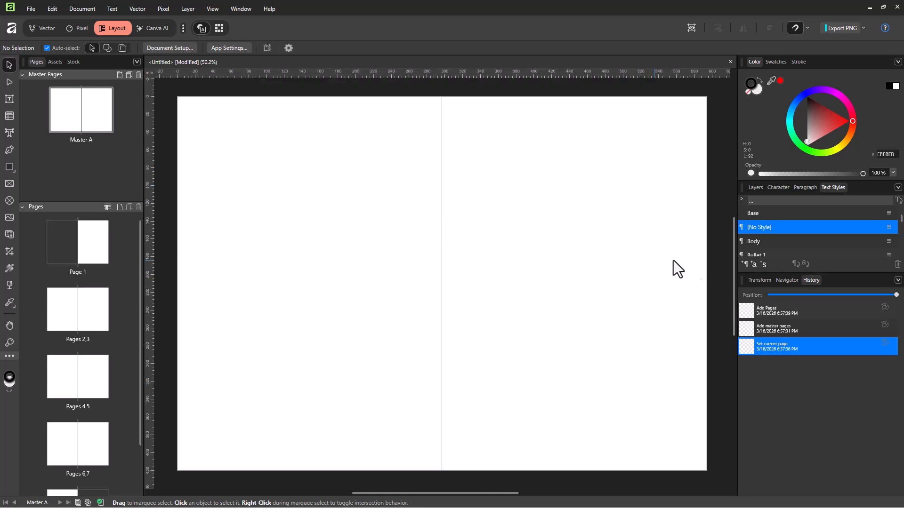
pyautogui.moveTo(732, 240); pyautogui.dragTo(733, 136)
pyautogui.doubleClick(100, 236)
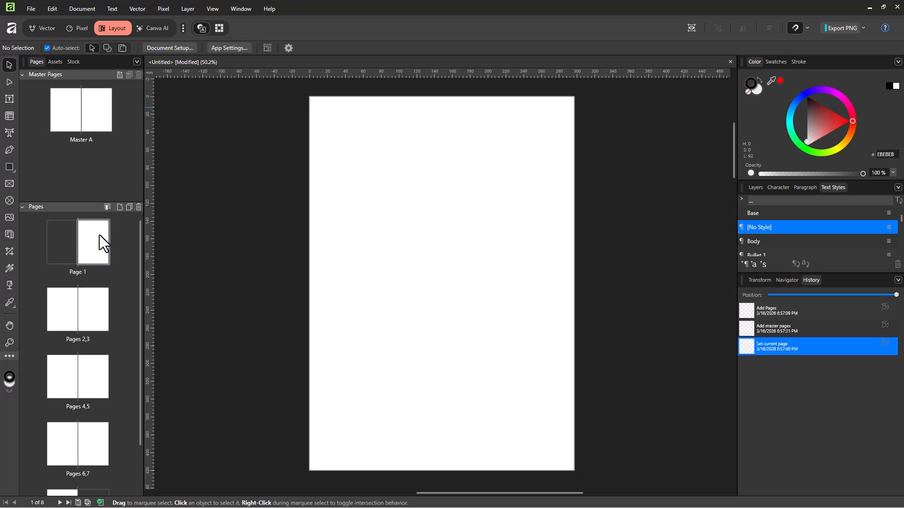
pyautogui.moveTo(731, 156); pyautogui.dragTo(446, 119)
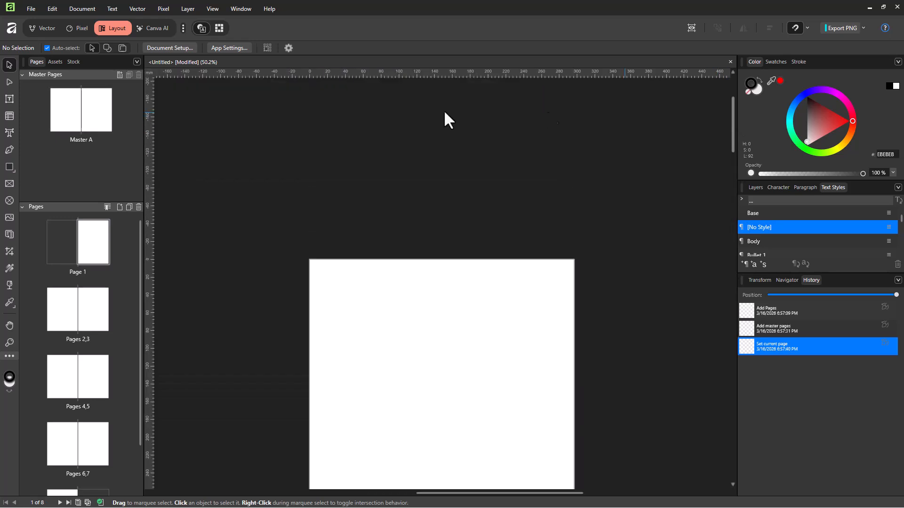
# - Open Master A and draw a rounded rectangle about 165 by 28 mm near the top of its left page
pyautogui.doubleClick(93, 105)
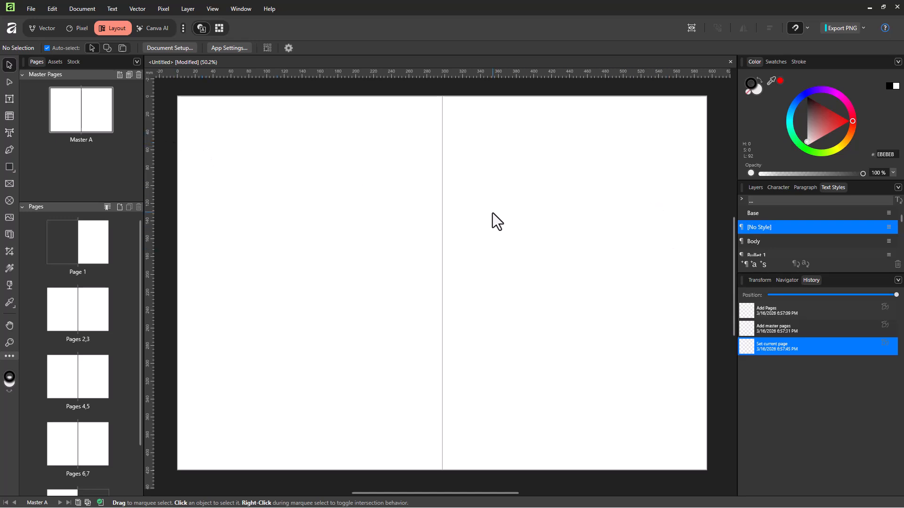
pyautogui.click(8, 168)
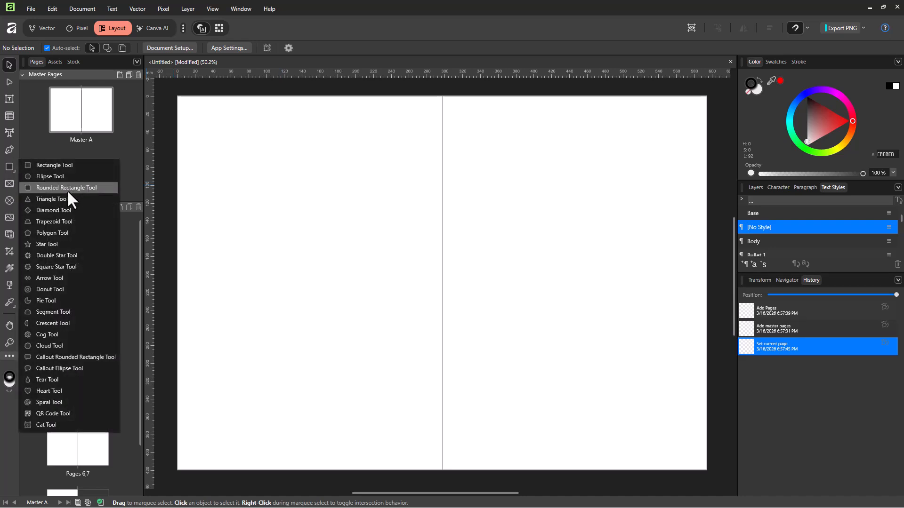
pyautogui.click(70, 188)
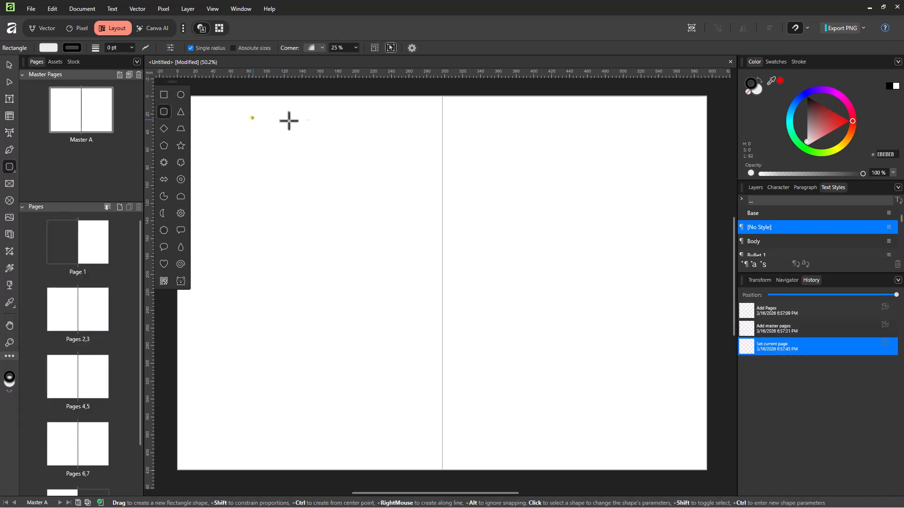
pyautogui.moveTo(380, 114); pyautogui.dragTo(234, 139)
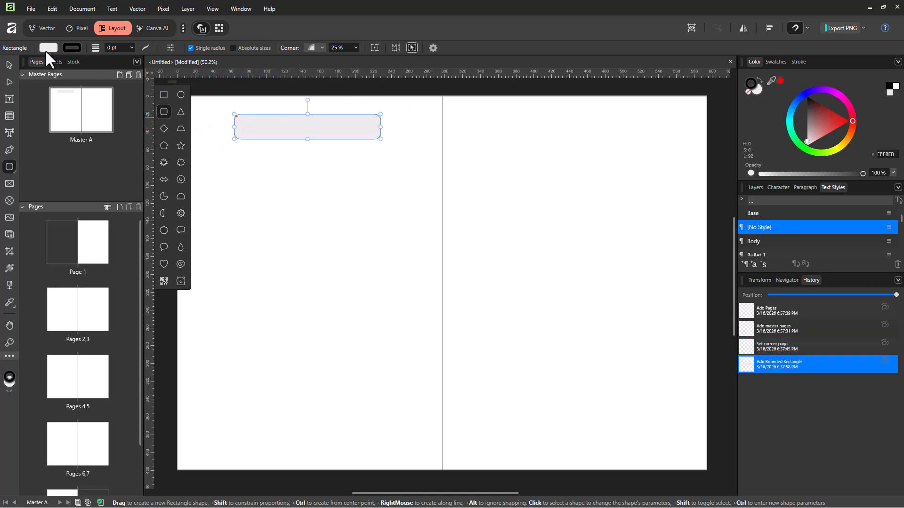
# - Fill the rounded rectangle with dark blue, 006393
pyautogui.click(48, 48)
pyautogui.moveTo(30, 129); pyautogui.dragTo(85, 141)
pyautogui.click(275, 25)
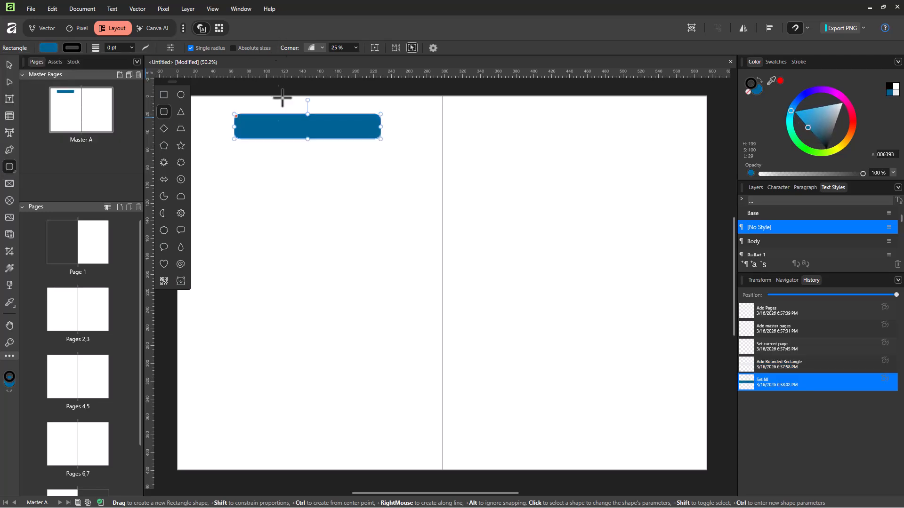
# - Copy the blue rectangle to the upper right of the master's right page and move the original to the left page's outer edge
pyautogui.click(13, 65)
pyautogui.moveTo(281, 123); pyautogui.dragTo(289, 122)
pyautogui.hotkey('ctrl', 'c')
pyautogui.hotkey('ctrl', 'v')
pyautogui.moveTo(357, 139); pyautogui.dragTo(658, 134)
pyautogui.moveTo(277, 128); pyautogui.dragTo(213, 128)
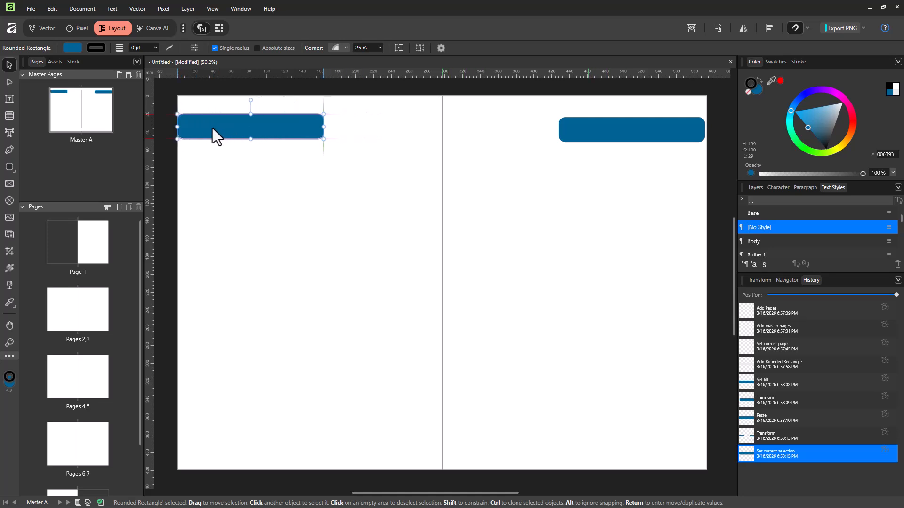
# - Move the right page's rectangle to its lower right corner and shift the left page's rectangle slightly past the outer page edge
pyautogui.click(196, 165)
pyautogui.moveTo(656, 130); pyautogui.dragTo(631, 278)
pyautogui.click(620, 155)
pyautogui.click(619, 248)
pyautogui.moveTo(274, 131); pyautogui.dragTo(266, 131)
pyautogui.moveTo(627, 273); pyautogui.dragTo(626, 447)
pyautogui.click(378, 298)
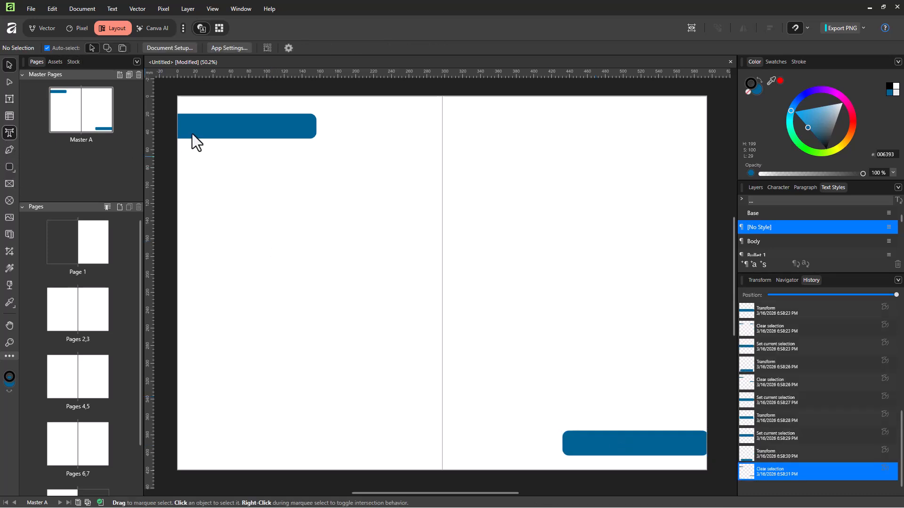
# - Add the artistic text "Placeholder" on the left page's blue rectangle and scale it down to about 51.2 pt inside the bar
pyautogui.moveTo(187, 121); pyautogui.dragTo(289, 133)
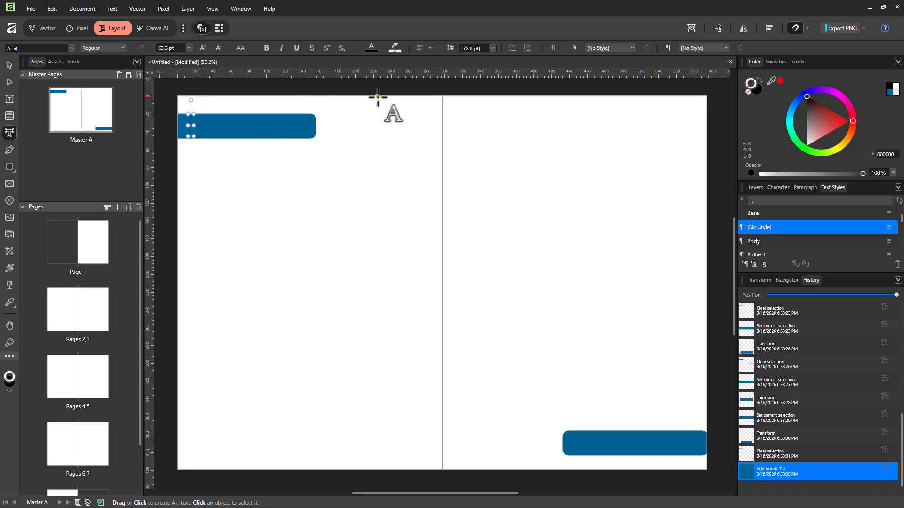
pyautogui.write('Plac')
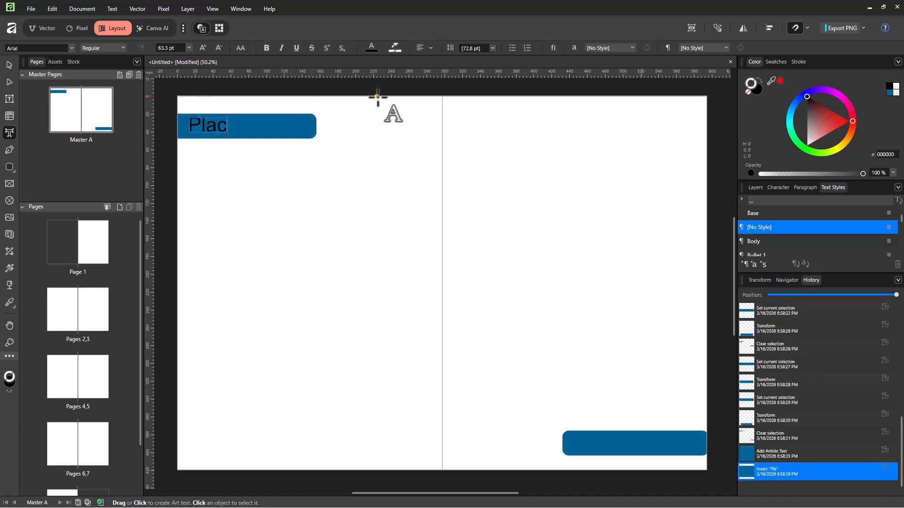
pyautogui.write('eholder')
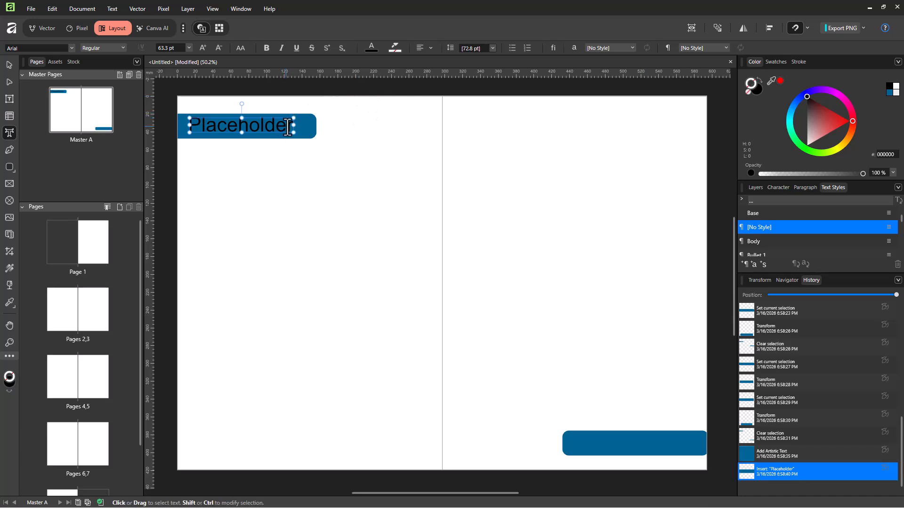
pyautogui.moveTo(295, 132); pyautogui.dragTo(262, 120)
# - Change the colour of the "Placeholder" text to white
pyautogui.doubleClick(252, 126)
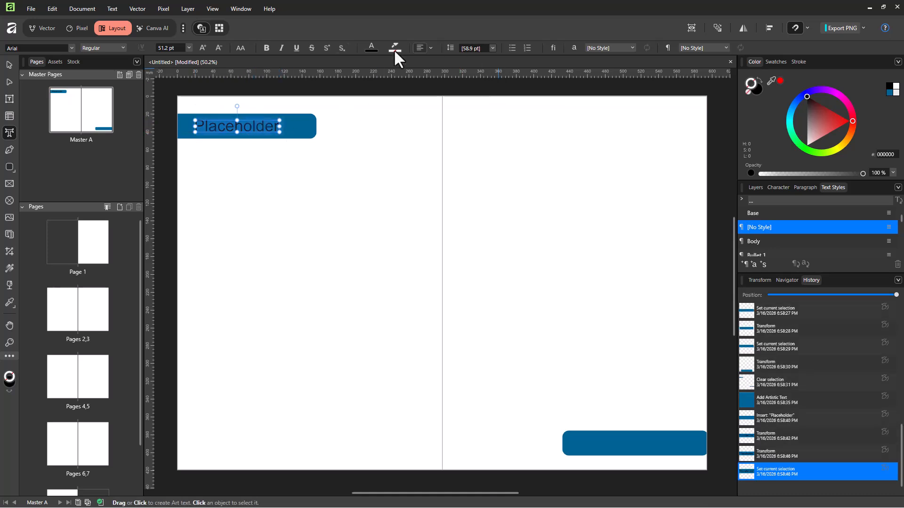
pyautogui.click(374, 45)
pyautogui.moveTo(331, 142); pyautogui.dragTo(303, 121)
pyautogui.click(247, 129)
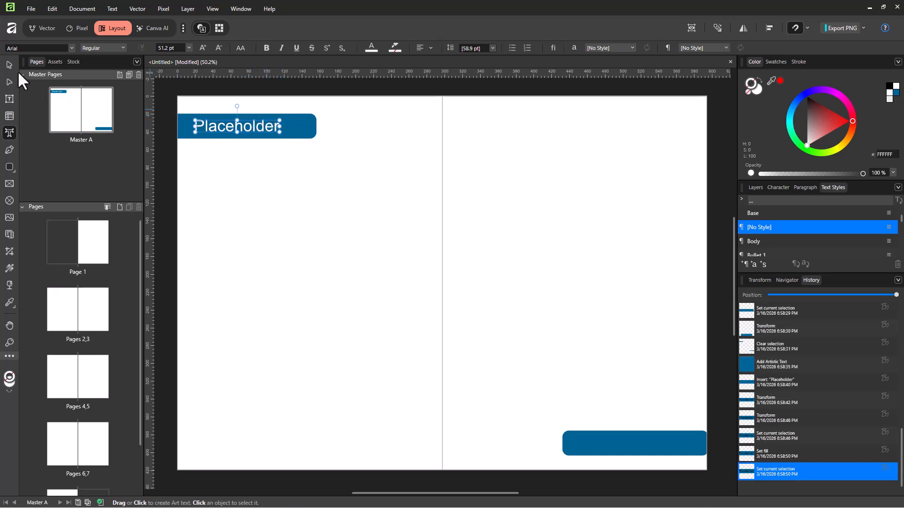
# - Duplicate the white "Placeholder" text onto the blue rectangle at the lower right of the master's right page
pyautogui.press('Escape')
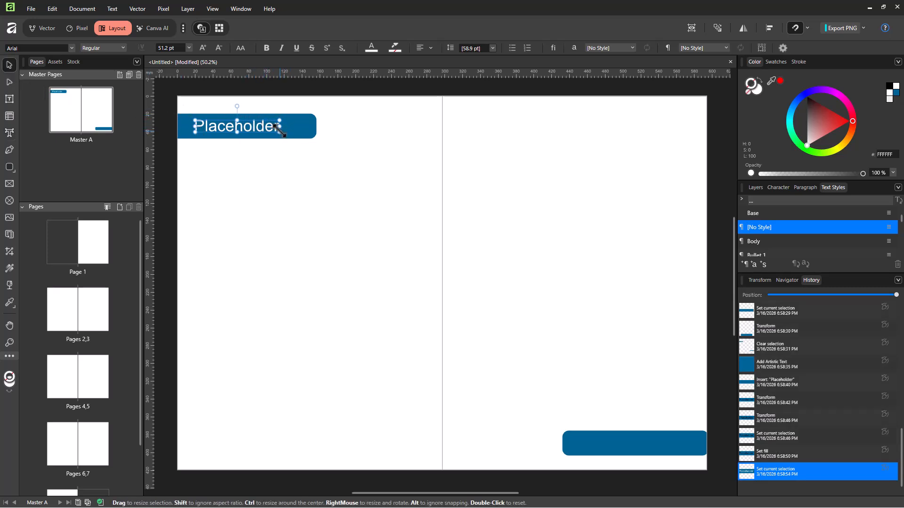
pyautogui.click(278, 176)
pyautogui.click(256, 131)
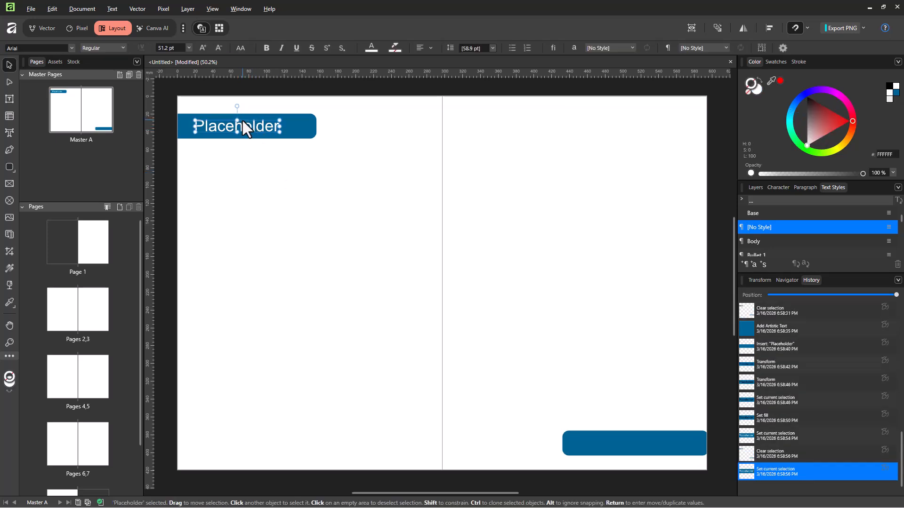
pyautogui.moveTo(241, 126); pyautogui.dragTo(638, 440)
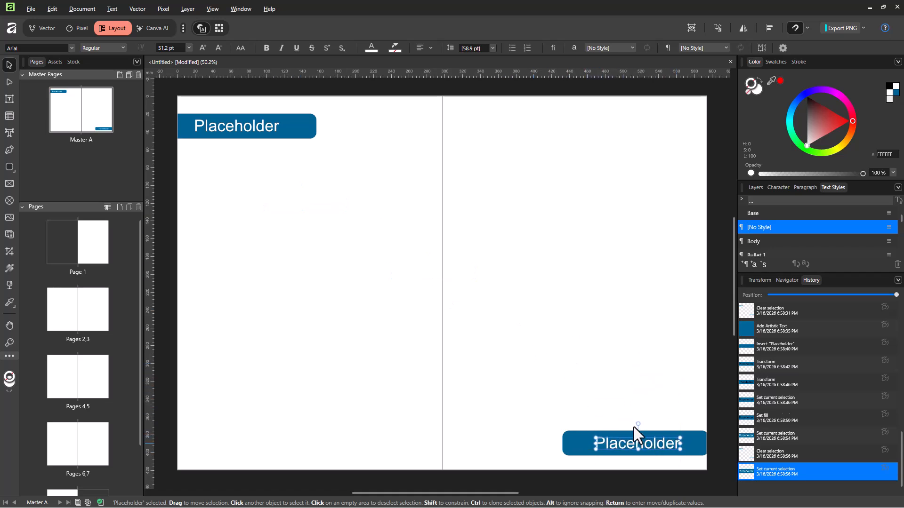
pyautogui.click(631, 374)
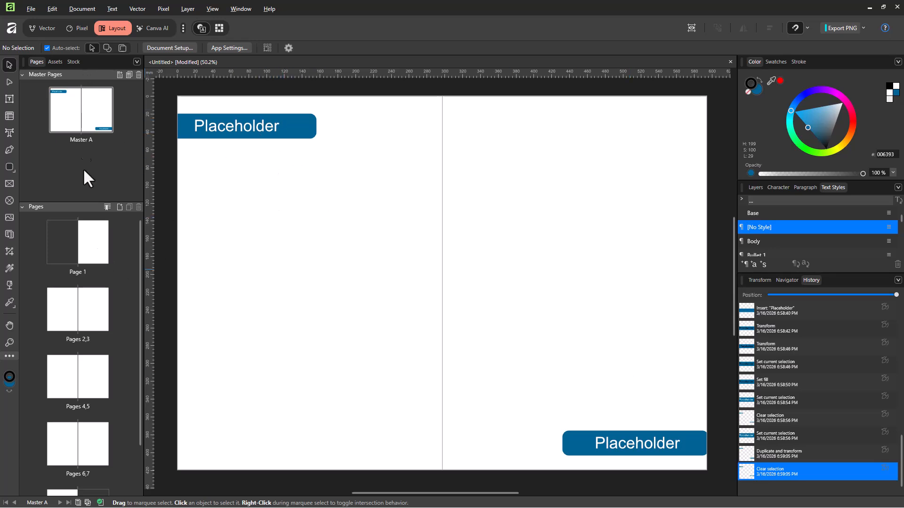
# - Apply Master A to page 2, replacing any existing master
pyautogui.doubleClick(91, 234)
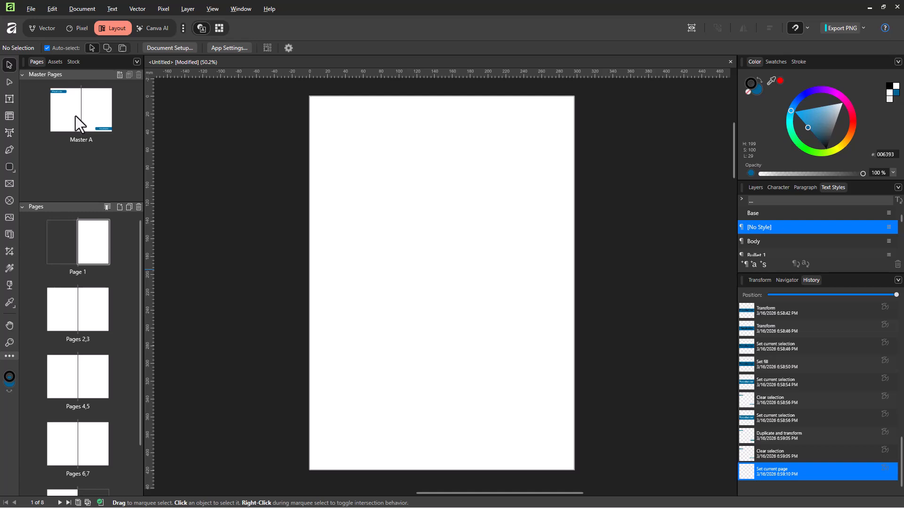
pyautogui.rightClick(60, 304)
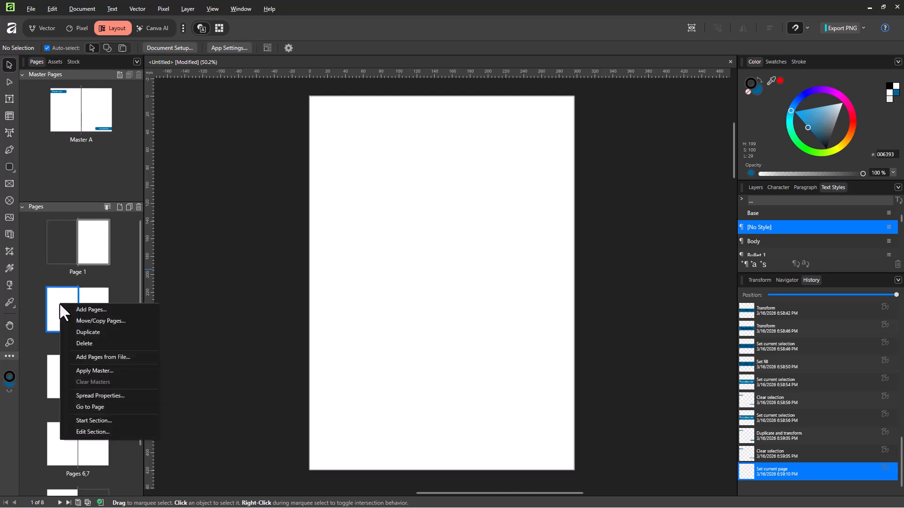
pyautogui.click(107, 372)
pyautogui.click(458, 193)
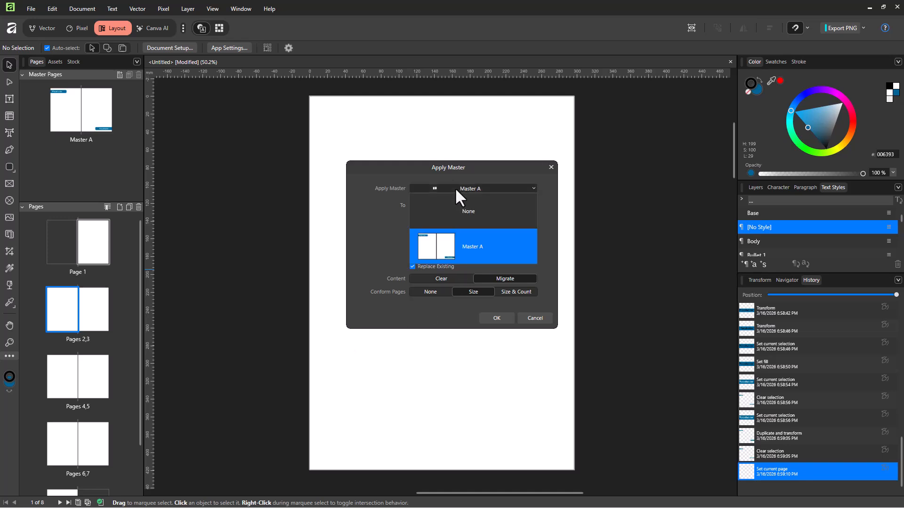
pyautogui.click(487, 249)
pyautogui.click(493, 316)
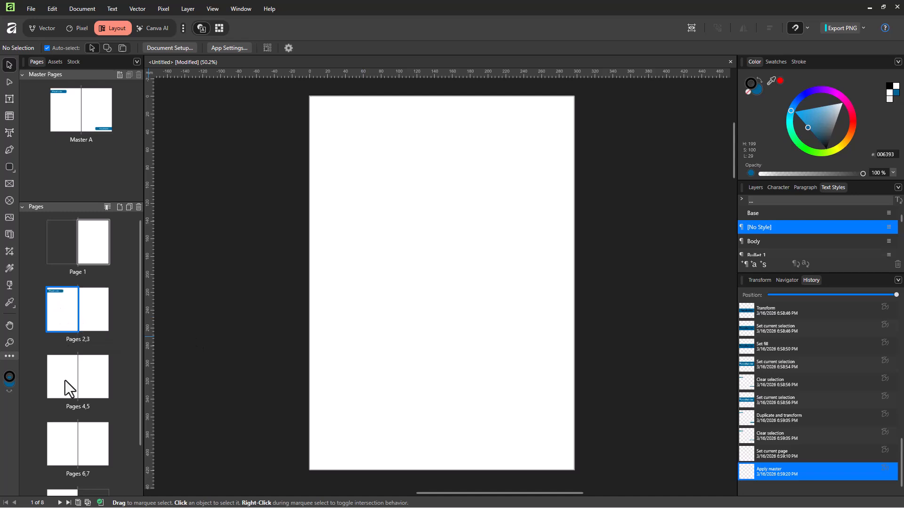
# - Replace the "Placeholder" text in page 2's blue title bar with "Tutor"
pyautogui.click(61, 317)
pyautogui.click(367, 129)
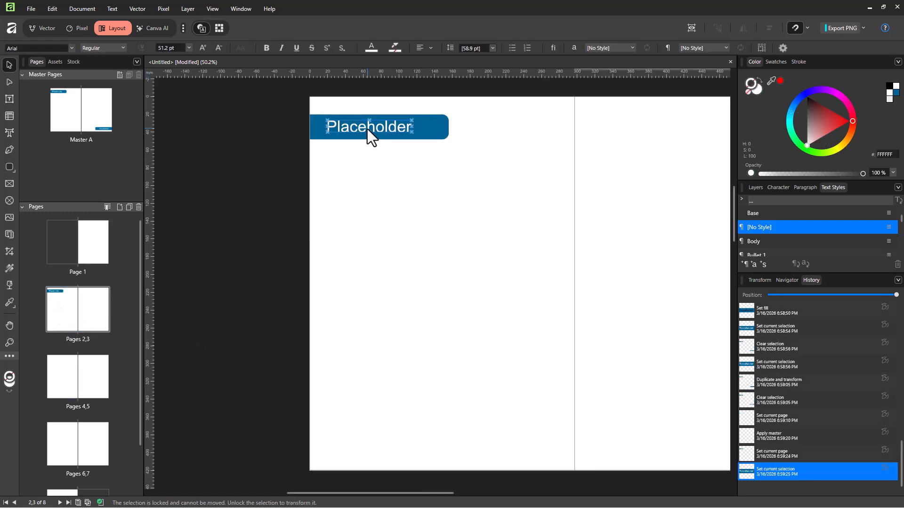
pyautogui.click(446, 198)
pyautogui.click(380, 129)
pyautogui.click(368, 128)
pyautogui.doubleClick(368, 129)
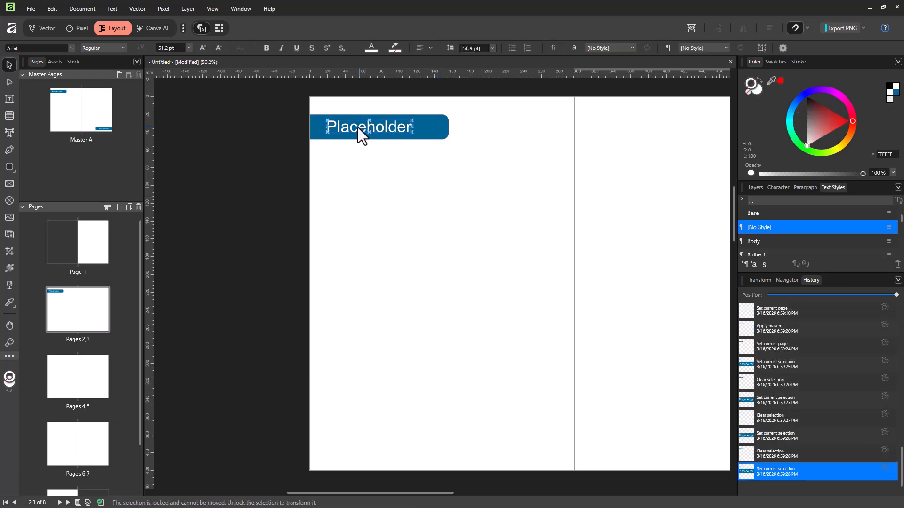
pyautogui.doubleClick(332, 126)
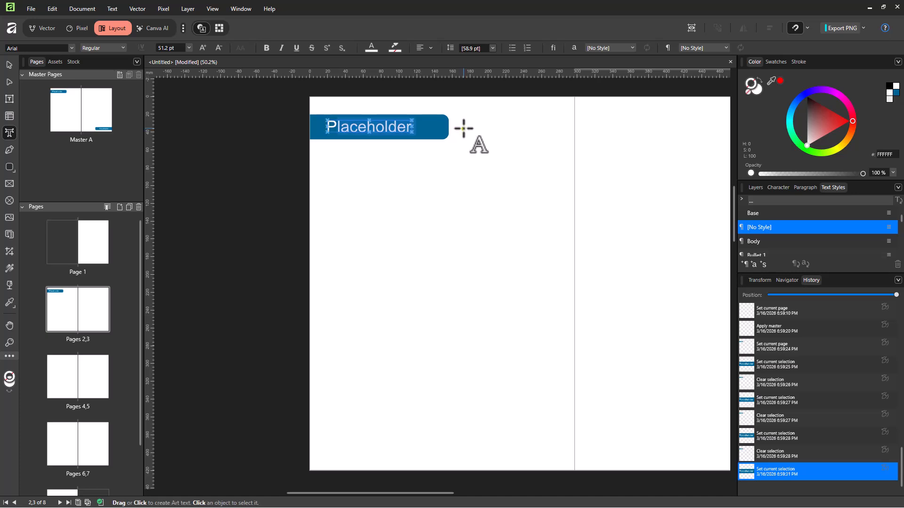
pyautogui.press('BackSpace')
pyautogui.write('T')
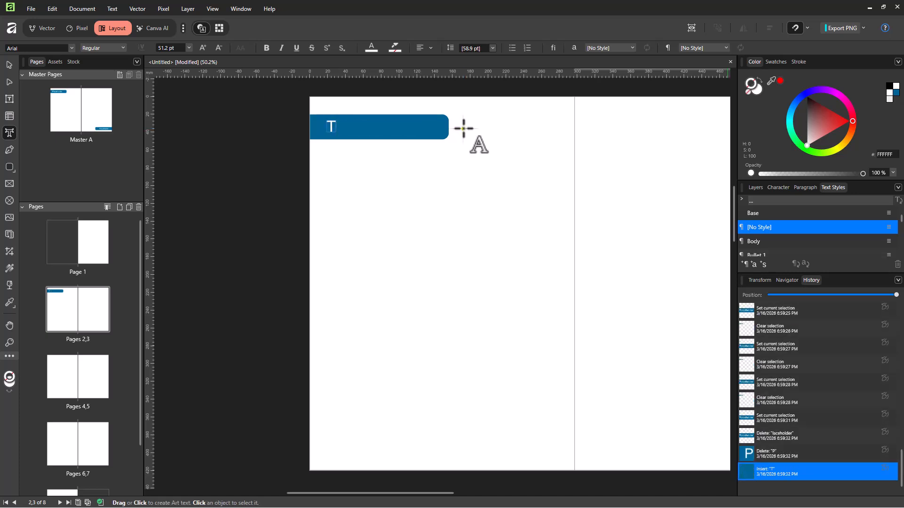
pyautogui.write('utor')
pyautogui.press('Escape')
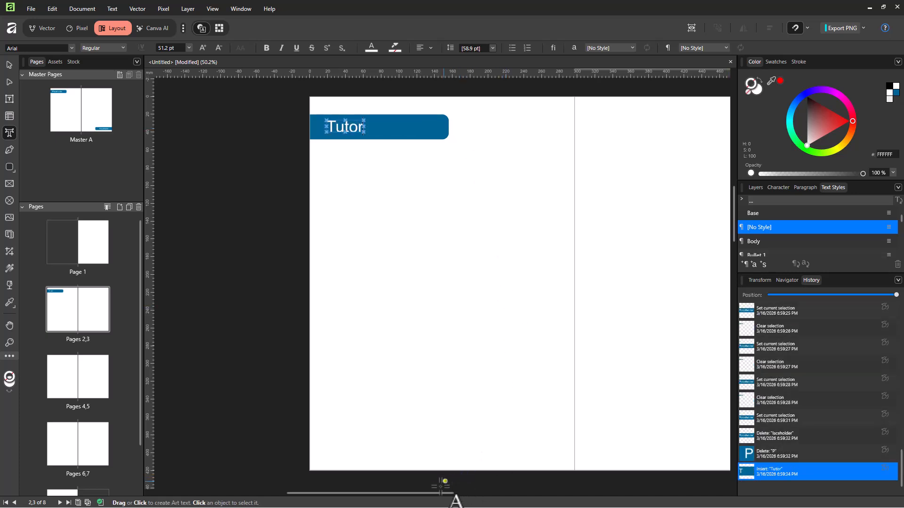
# - Apply Master A to pages 2-7, replacing existing masters, and check the 4,5 and 6,7 spreads
pyautogui.moveTo(438, 500); pyautogui.dragTo(512, 500)
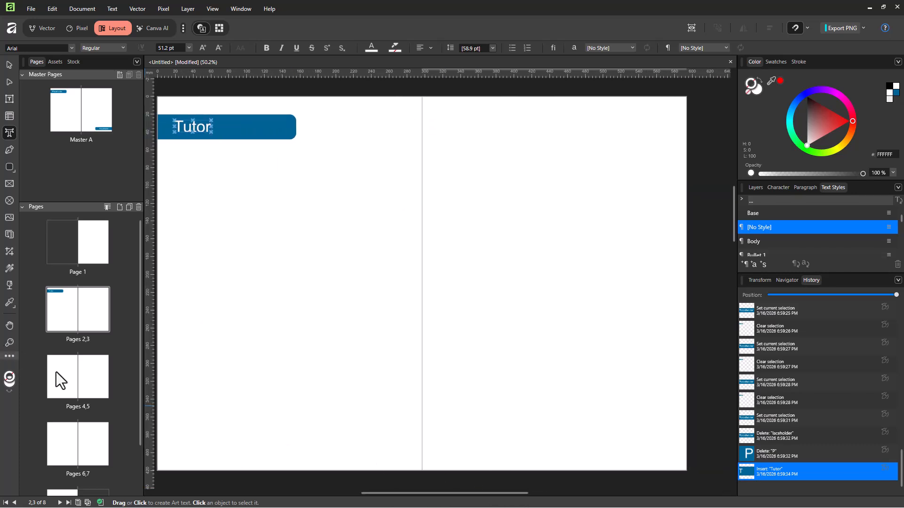
pyautogui.scroll(-1, 90, 383)
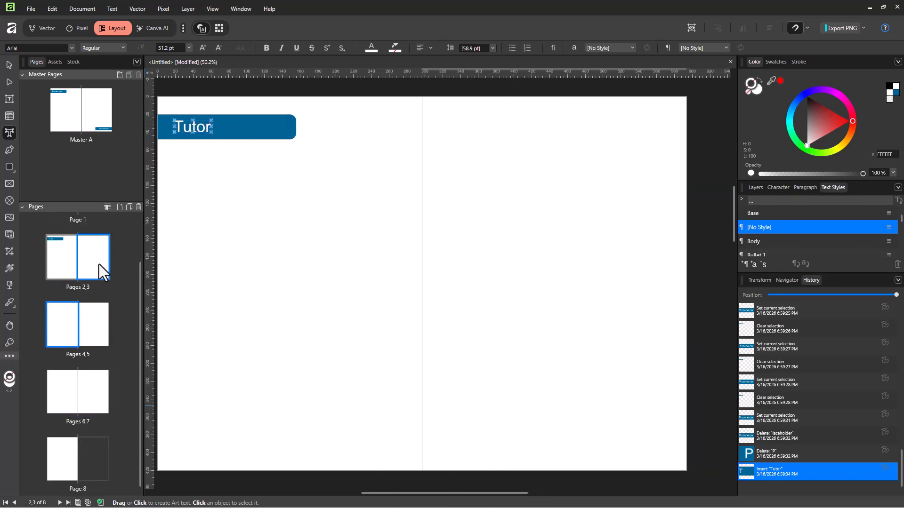
pyautogui.click(95, 386)
pyautogui.click(57, 273)
pyautogui.keyDown('shift'); pyautogui.click(89, 377); pyautogui.keyUp('shift')
pyautogui.rightClick(90, 327)
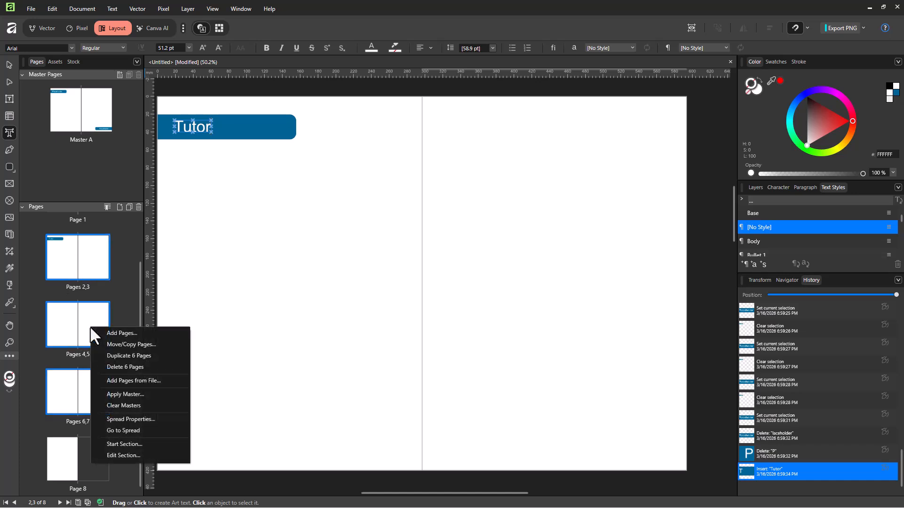
pyautogui.click(154, 394)
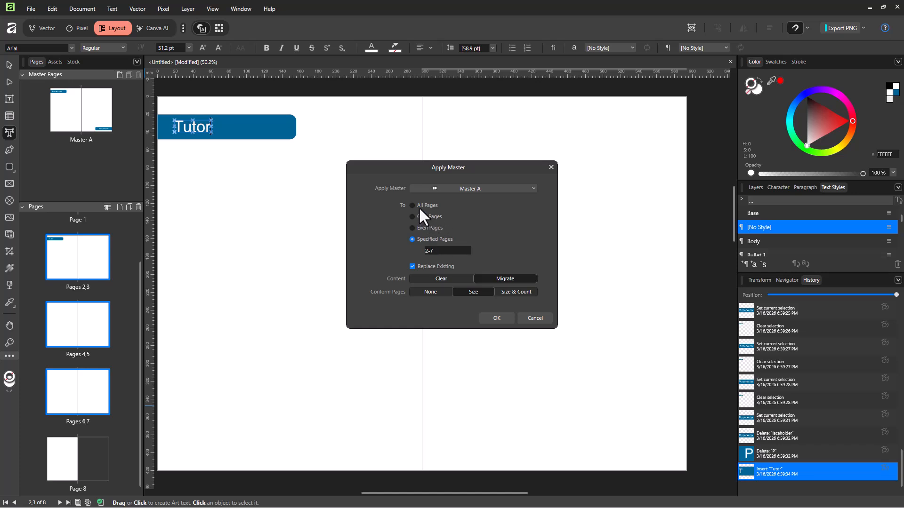
pyautogui.click(496, 319)
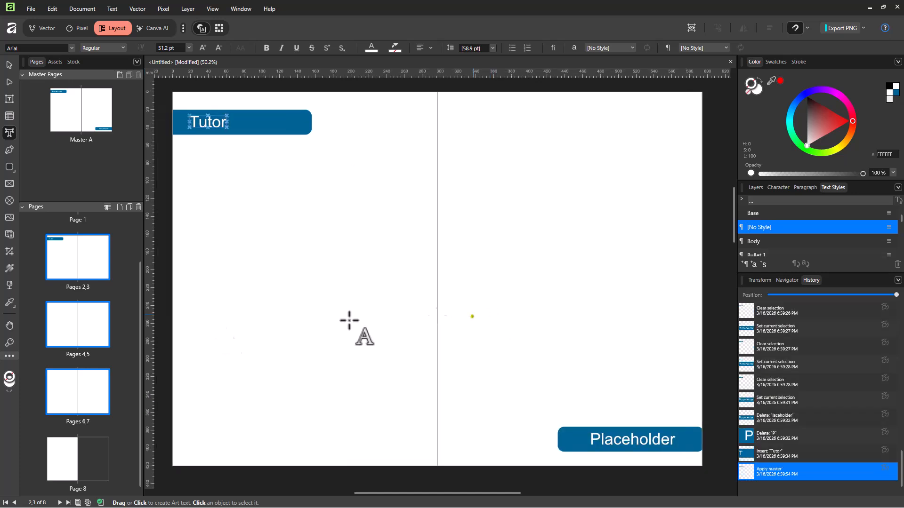
pyautogui.click(82, 325)
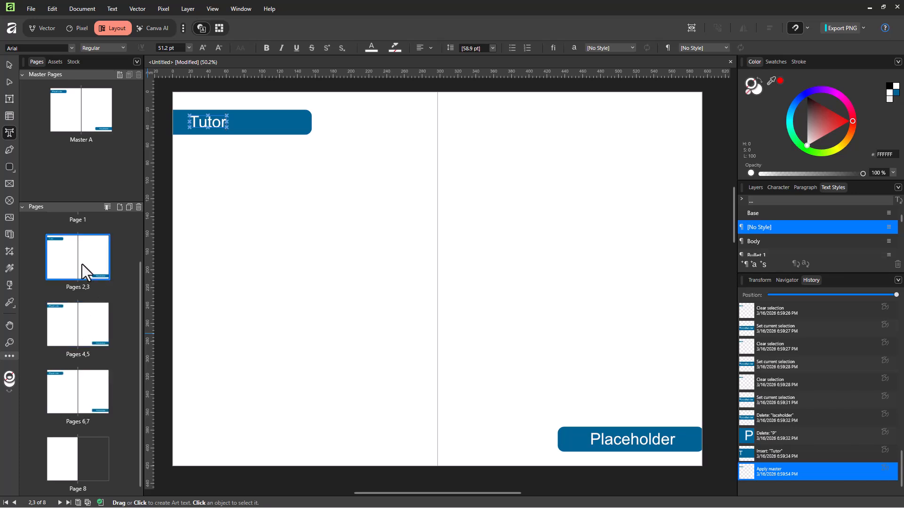
pyautogui.doubleClick(90, 326)
pyautogui.doubleClick(88, 397)
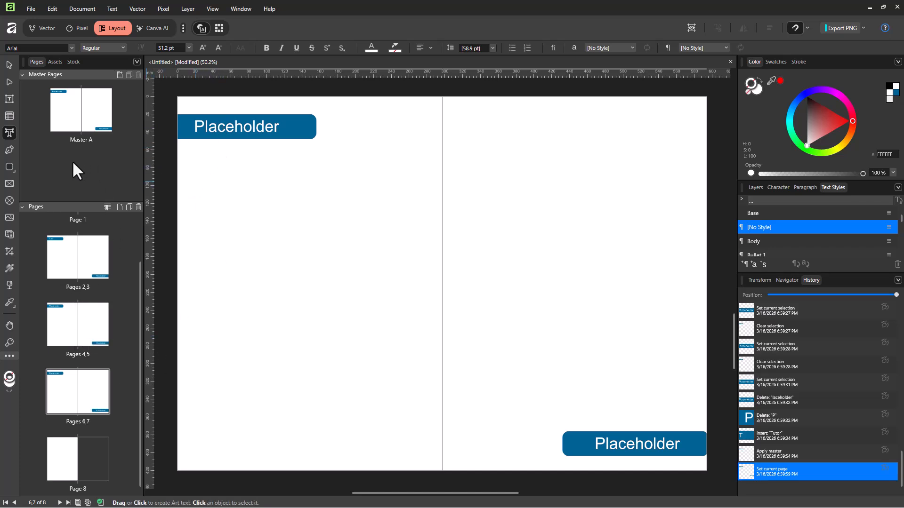
# - Add a two-page facing A3 master and draw an orange rounded rectangle about 180 × 350 mm on its left page
pyautogui.click(120, 75)
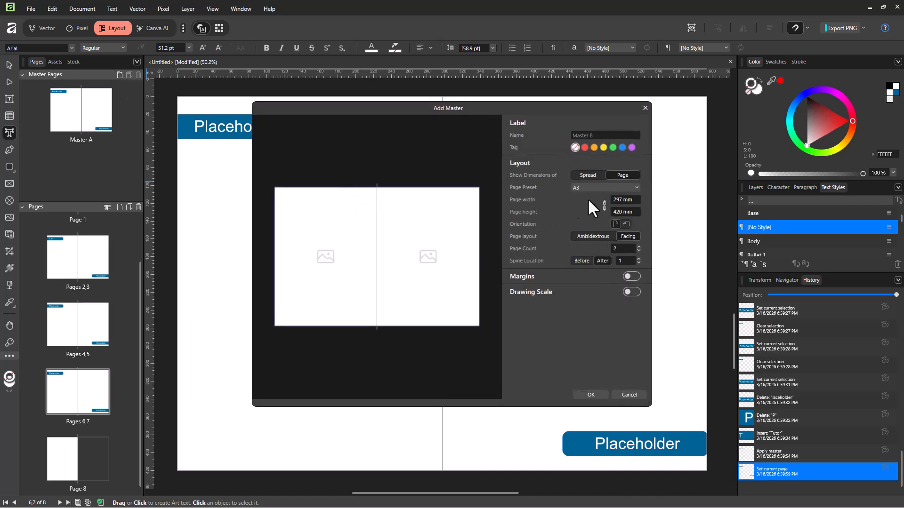
pyautogui.click(585, 395)
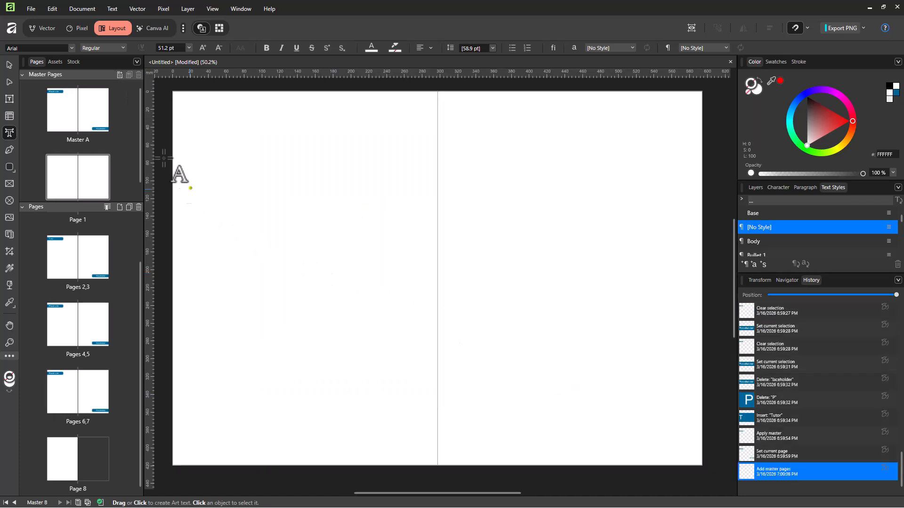
pyautogui.click(8, 169)
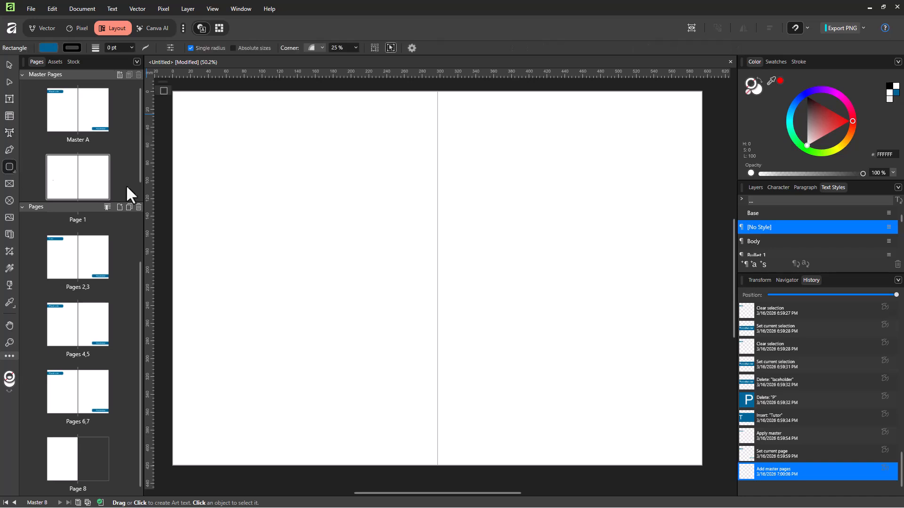
pyautogui.moveTo(229, 106); pyautogui.dragTo(368, 138)
pyautogui.click(48, 47)
pyautogui.moveTo(20, 131)
pyautogui.mouseDown()
pyautogui.moveTo(9, 144)
pyautogui.moveTo(8, 133)
pyautogui.moveTo(24, 135)
pyautogui.mouseUp()
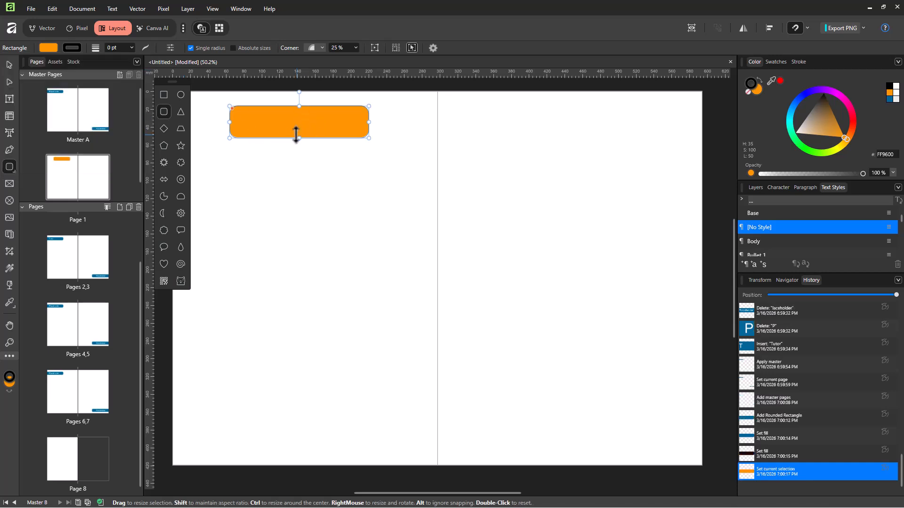
pyautogui.moveTo(299, 140); pyautogui.dragTo(321, 415)
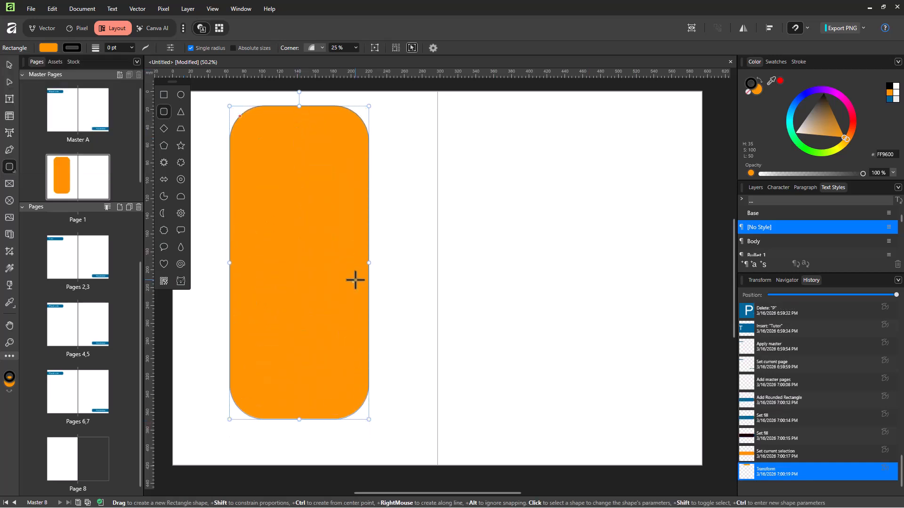
pyautogui.moveTo(370, 263); pyautogui.dragTo(390, 262)
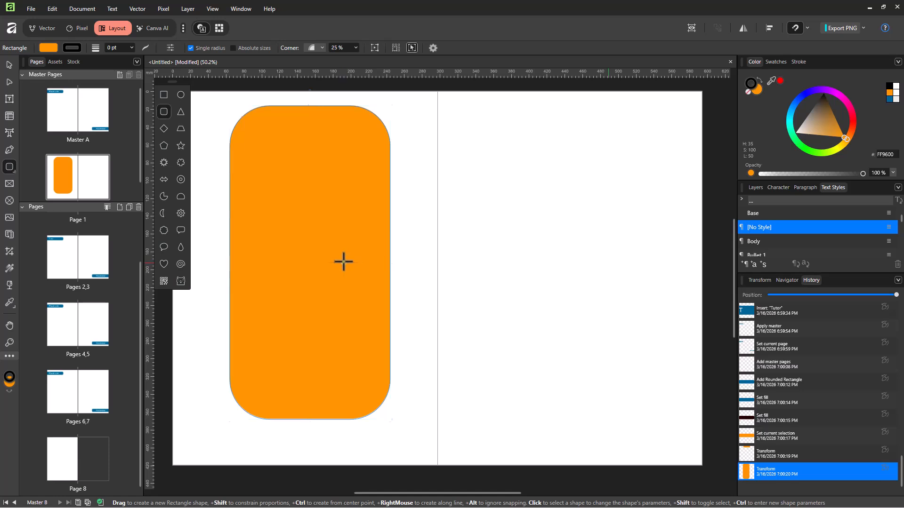
# - Copy the orange rectangle onto the new master's right page and shorten it from above to about 150 mm high
pyautogui.hotkey('ctrl', 'v')
pyautogui.moveTo(297, 253)
pyautogui.mouseDown()
pyautogui.moveTo(494, 276)
pyautogui.moveTo(412, 269)
pyautogui.mouseUp()
pyautogui.hotkey('ctrl', 'z')
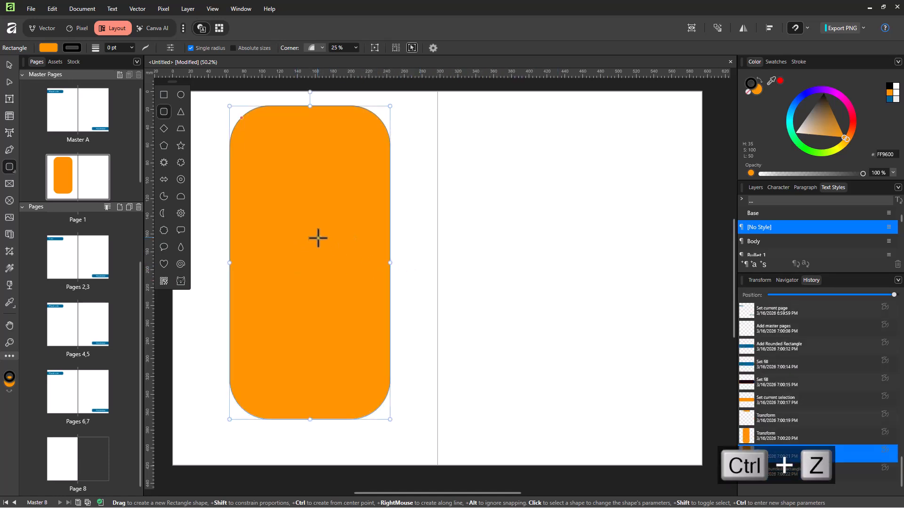
pyautogui.click(9, 65)
pyautogui.moveTo(349, 208); pyautogui.dragTo(608, 209)
pyautogui.moveTo(570, 106); pyautogui.dragTo(581, 365)
pyautogui.click(541, 278)
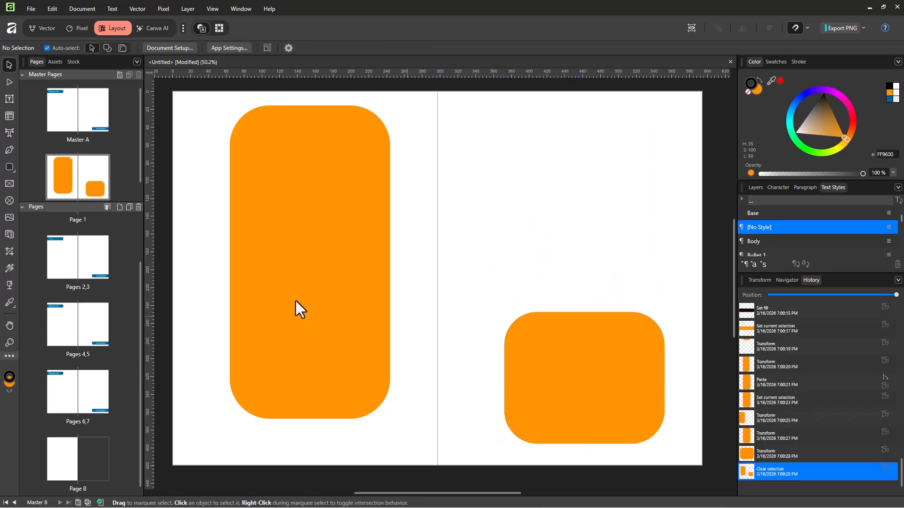
# - Apply Master B to pages 4 to 7 and view the 4,5 spread
pyautogui.scroll(-1, 80, 161)
pyautogui.click(60, 264)
pyautogui.click(67, 388)
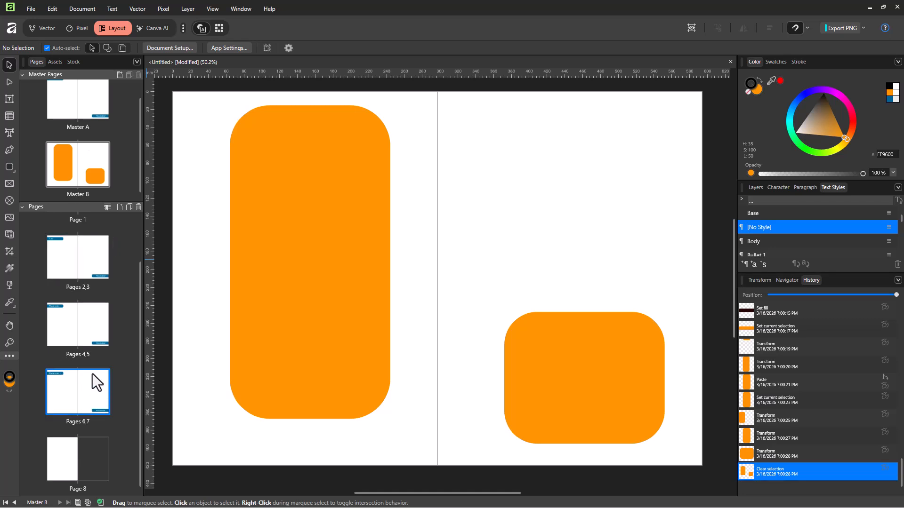
pyautogui.keyDown('shift'); pyautogui.click(89, 338); pyautogui.keyUp('shift')
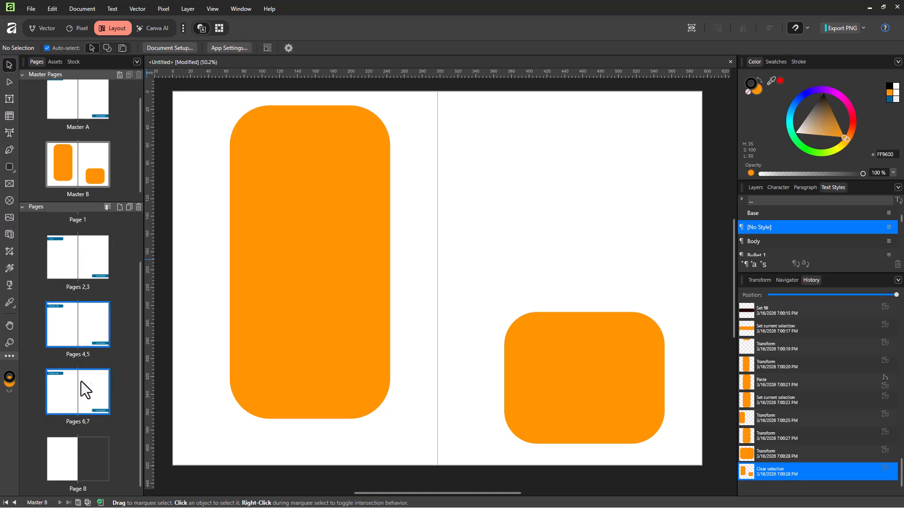
pyautogui.rightClick(87, 316)
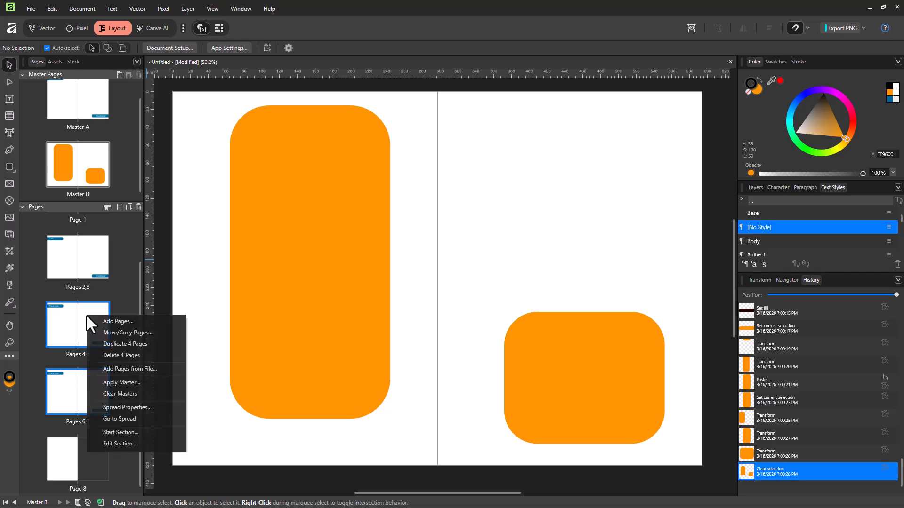
pyautogui.click(151, 383)
pyautogui.click(480, 188)
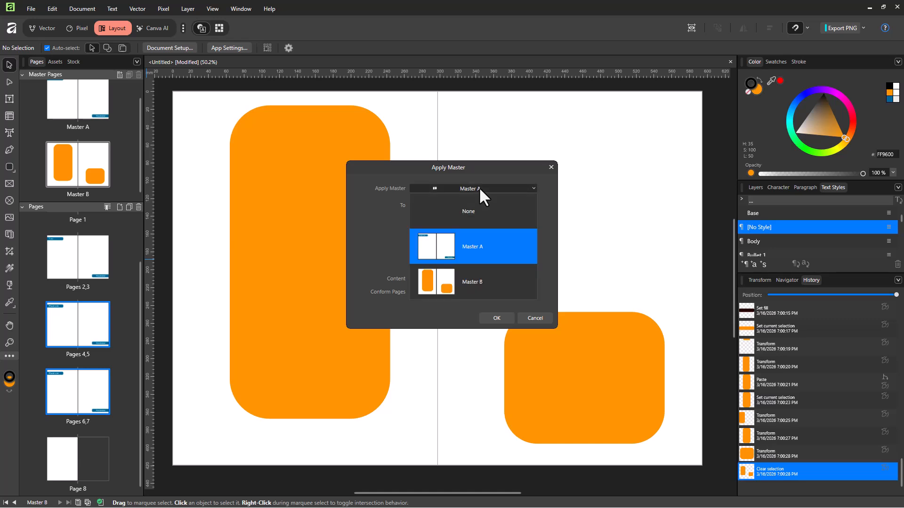
pyautogui.click(477, 276)
pyautogui.click(500, 318)
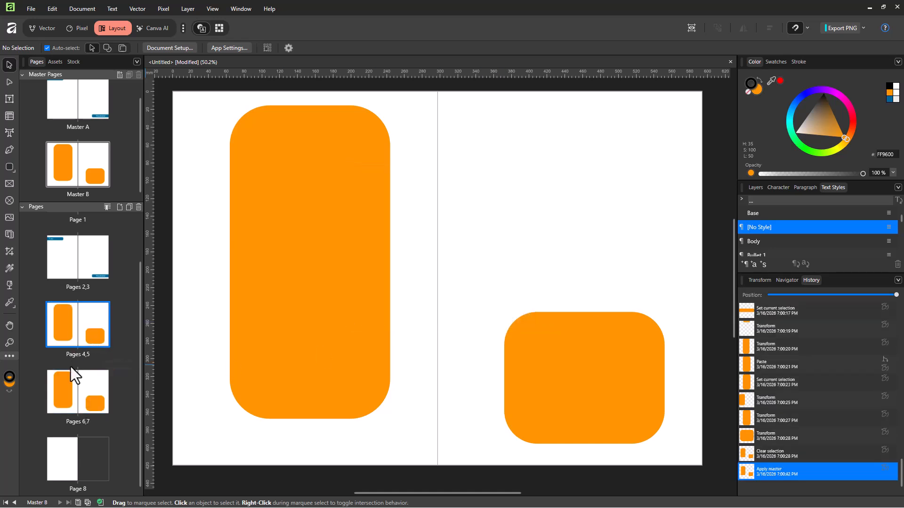
pyautogui.click(81, 310)
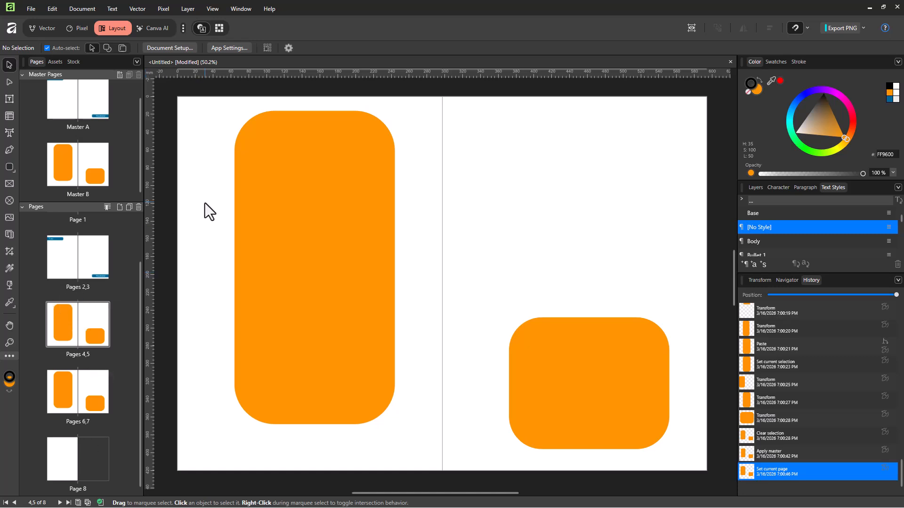
# - Apply Master B to all pages, replacing existing masters, and dismiss the notice
pyautogui.click(77, 193)
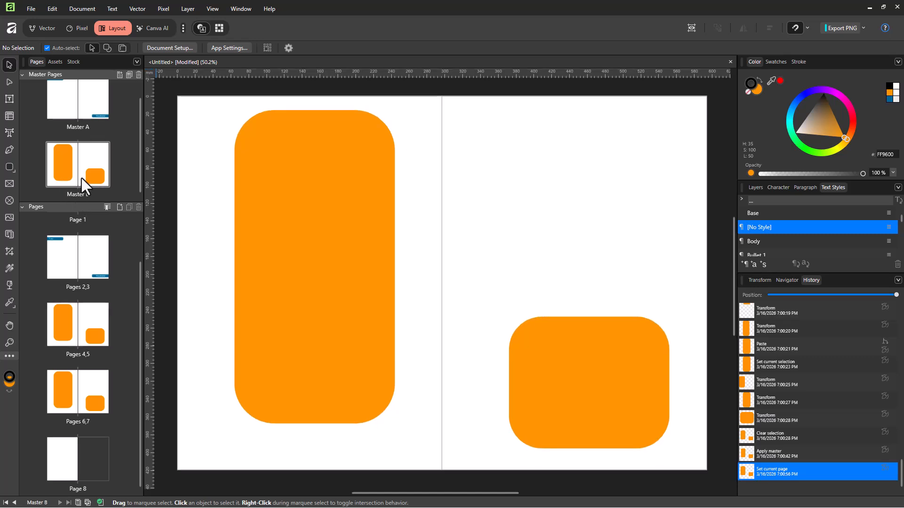
pyautogui.rightClick(81, 178)
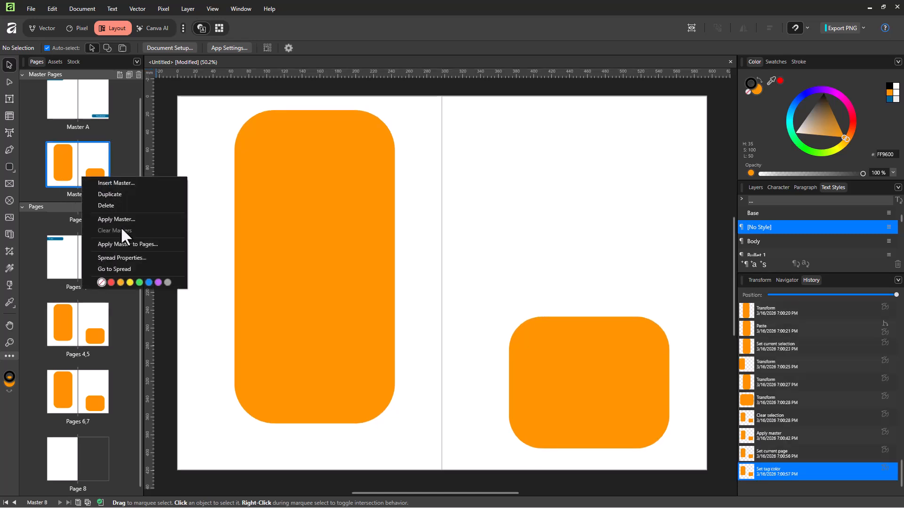
pyautogui.click(130, 242)
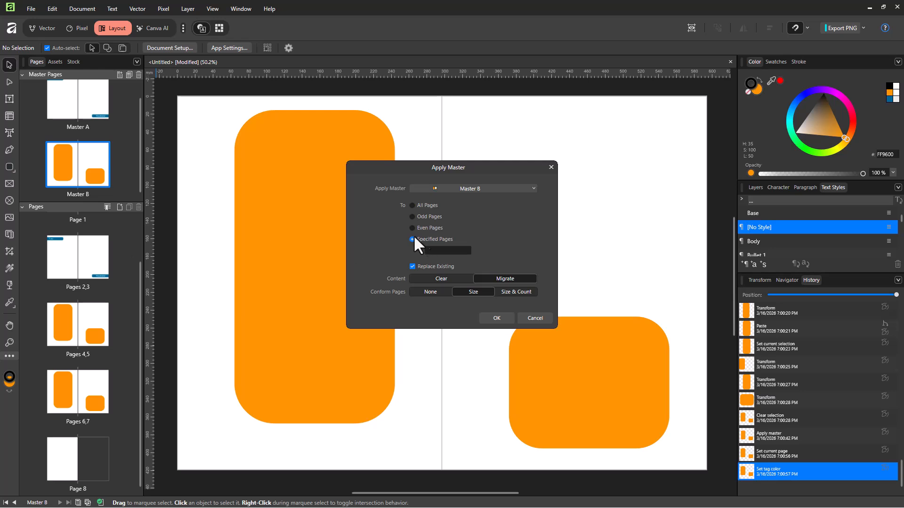
pyautogui.click(412, 205)
pyautogui.click(491, 317)
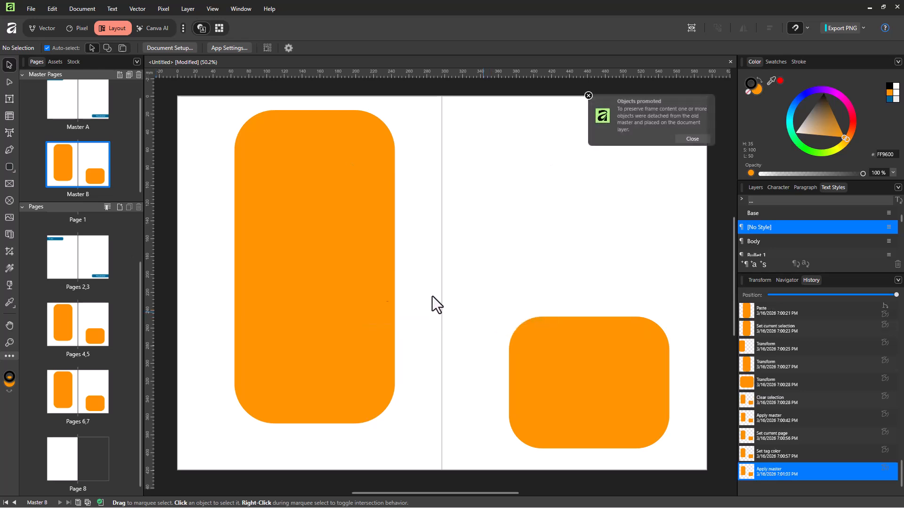
pyautogui.click(691, 139)
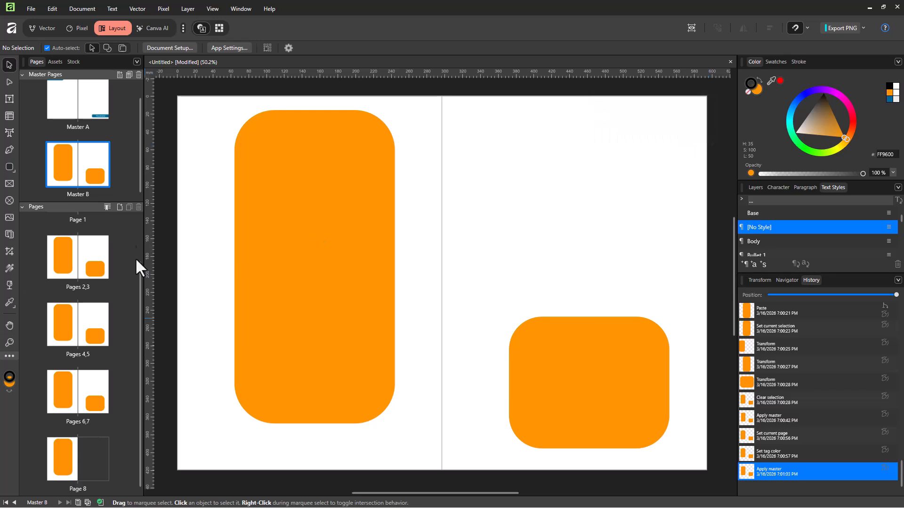
pyautogui.click(75, 117)
pyautogui.rightClick(58, 99)
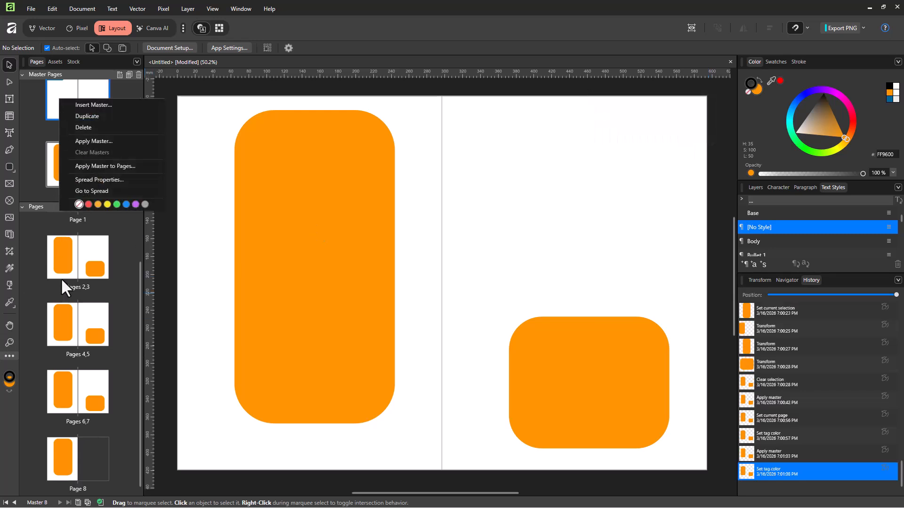
pyautogui.press('Escape')
# - Apply Master A to pages 2 to 5 and replace it on page 3 with Master B
pyautogui.moveTo(68, 117); pyautogui.dragTo(61, 255)
pyautogui.moveTo(89, 103); pyautogui.dragTo(91, 256)
pyautogui.moveTo(66, 165); pyautogui.dragTo(77, 318)
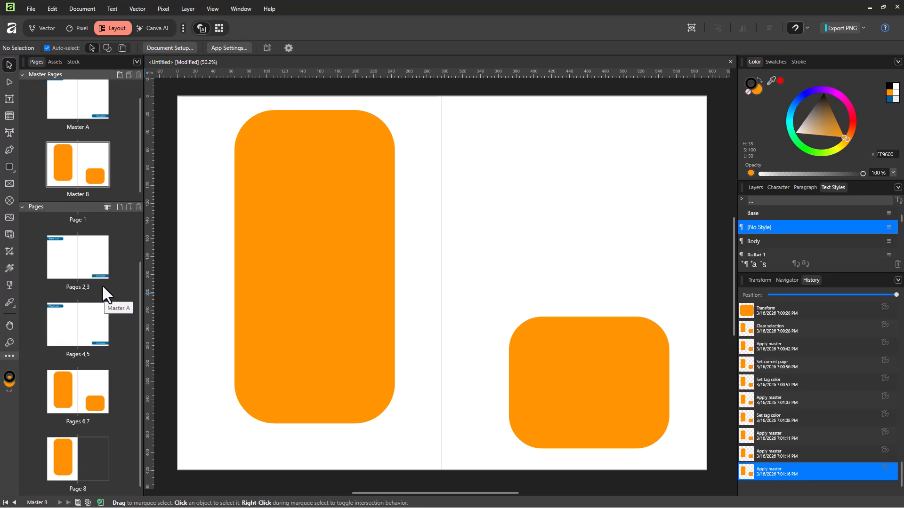
pyautogui.moveTo(99, 162); pyautogui.dragTo(92, 273)
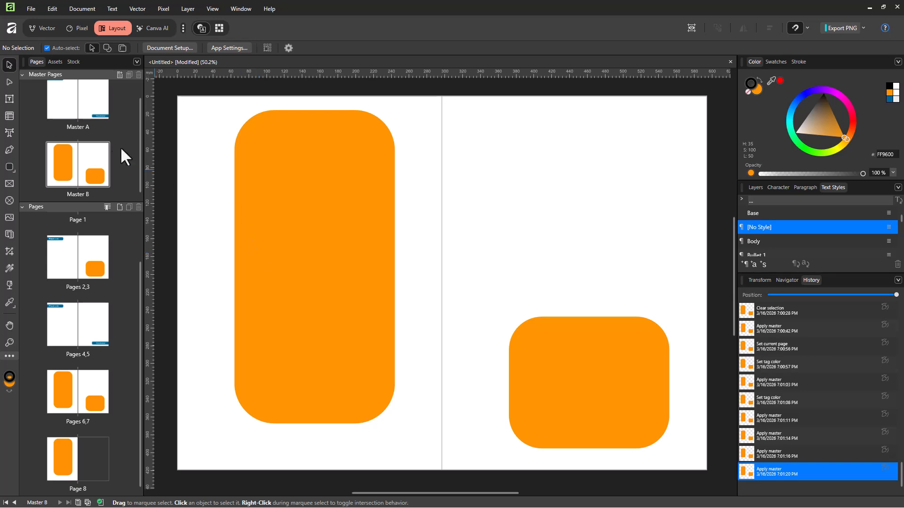
pyautogui.rightClick(83, 107)
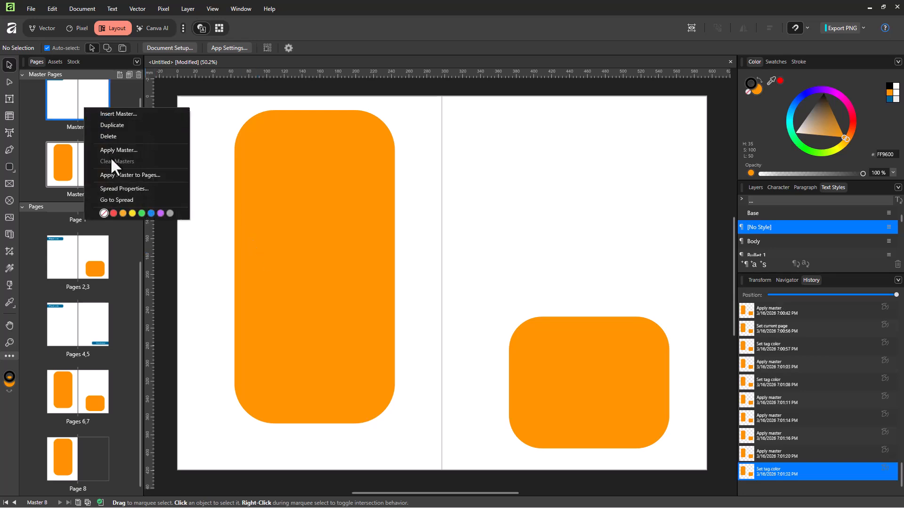
pyautogui.click(96, 260)
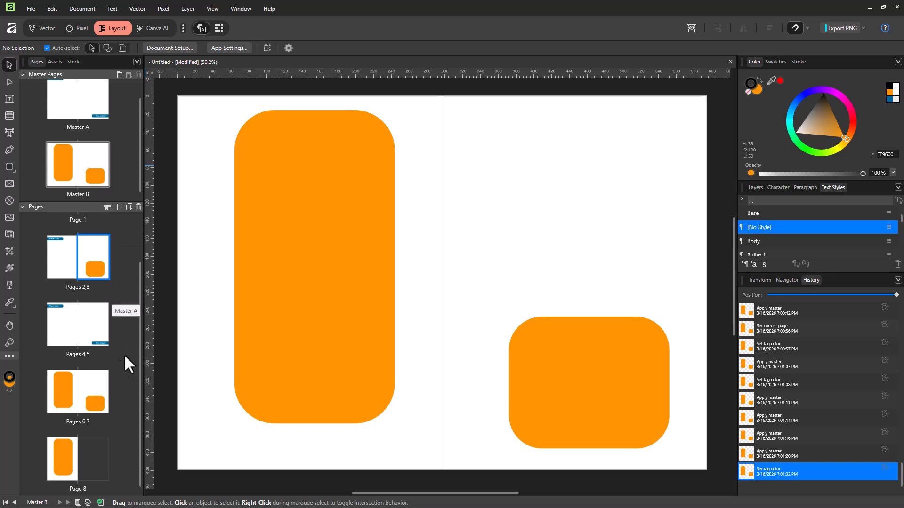
pyautogui.click(66, 459)
# - Clear the masters from pages 6 and 7 and check that spread
pyautogui.rightClick(78, 403)
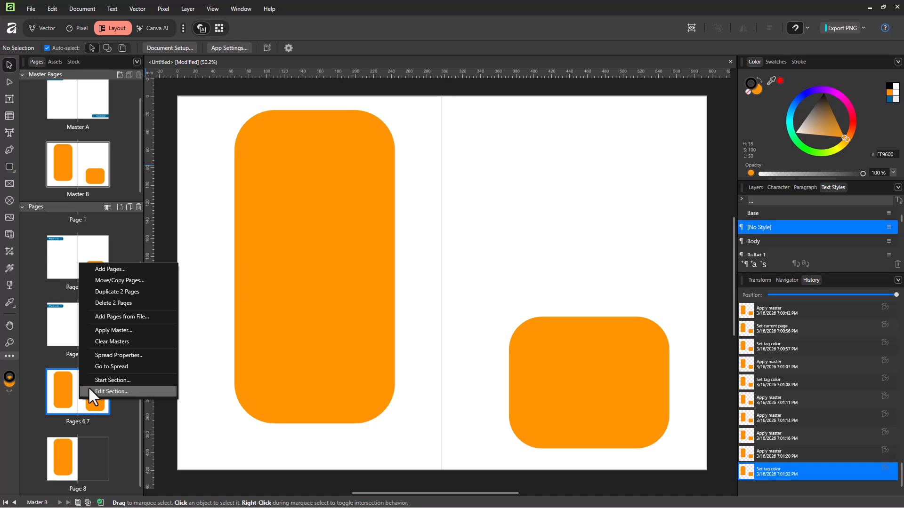
pyautogui.click(123, 342)
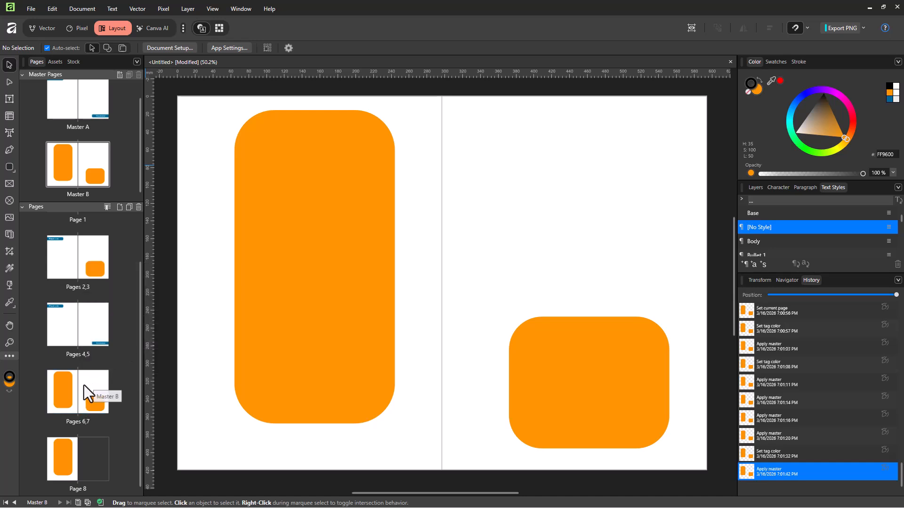
pyautogui.doubleClick(87, 398)
pyautogui.scroll(-3, 356, 327)
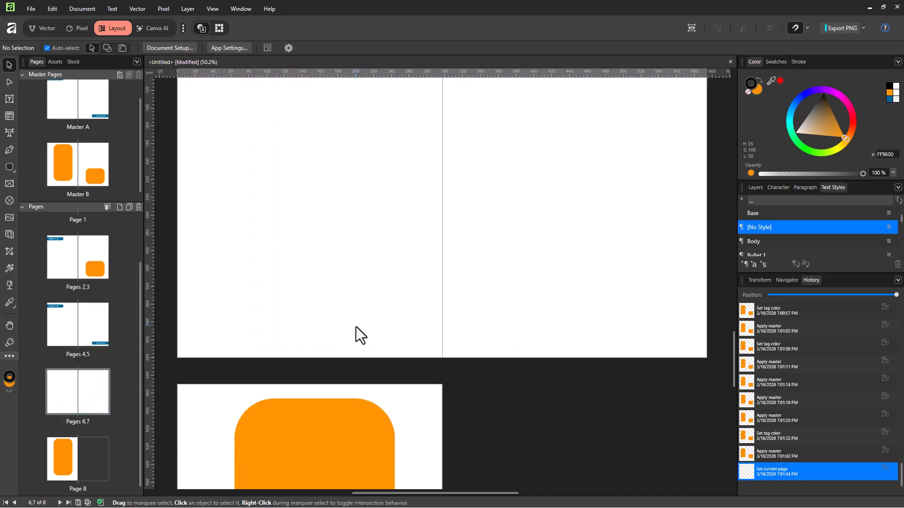
pyautogui.scroll(3, 356, 328)
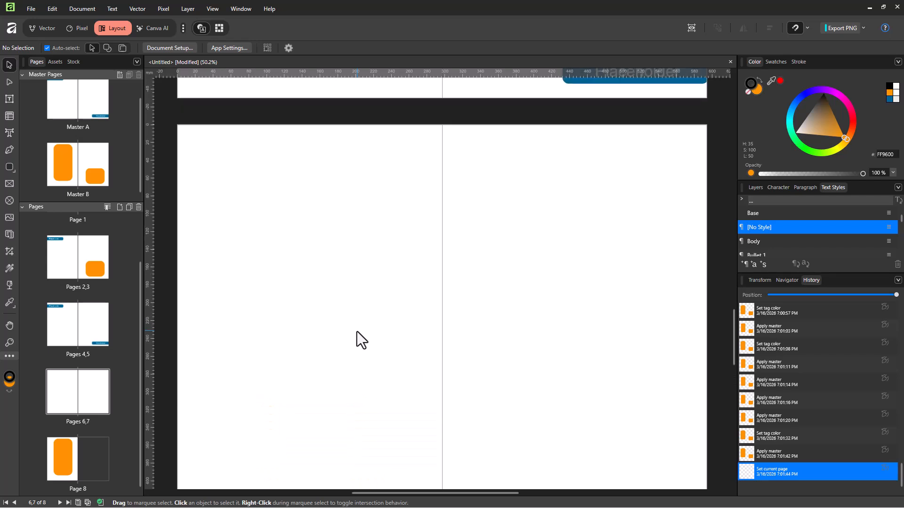